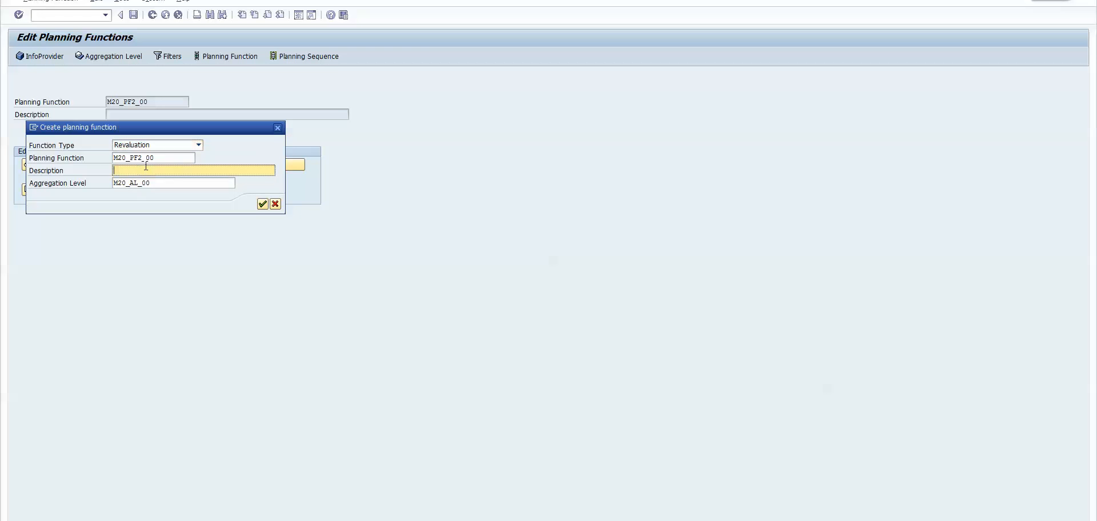
Step: Give the new revaluation planning function the description M20_PF2_00_Revaluate_Version_B and create it
{"action": "left_click_drag", "start_coordinate": [154, 158], "coordinate": [113, 157]}
{"action": "key", "text": "ctrl+c"}
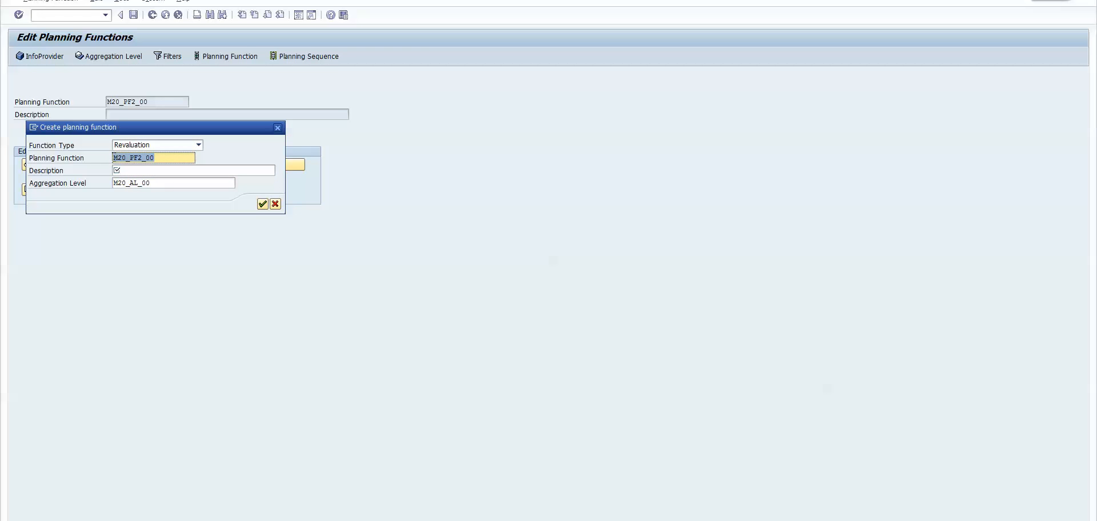
{"action": "left_click", "coordinate": [159, 170]}
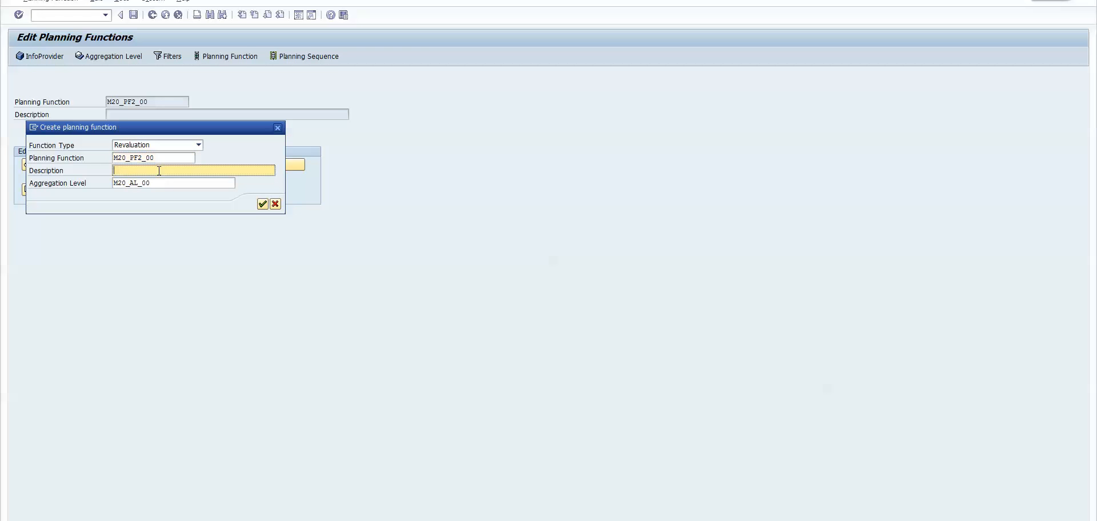
{"action": "key", "text": "ctrl+v"}
{"action": "type", "text": "_Version_B"}
{"action": "left_click", "coordinate": [161, 171]}
{"action": "key", "text": "Return"}
{"action": "type", "text": "Revaluate_"}
{"action": "left_click", "coordinate": [263, 204]}
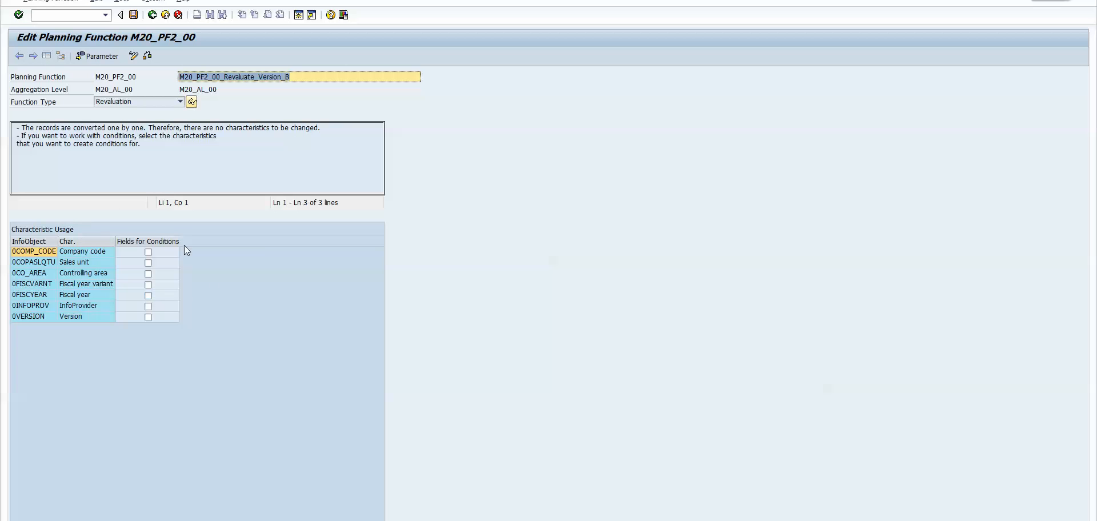
Step: Mark Company code and InfoProvider as fields for conditions and open the function's parameters
{"action": "left_click", "coordinate": [148, 255]}
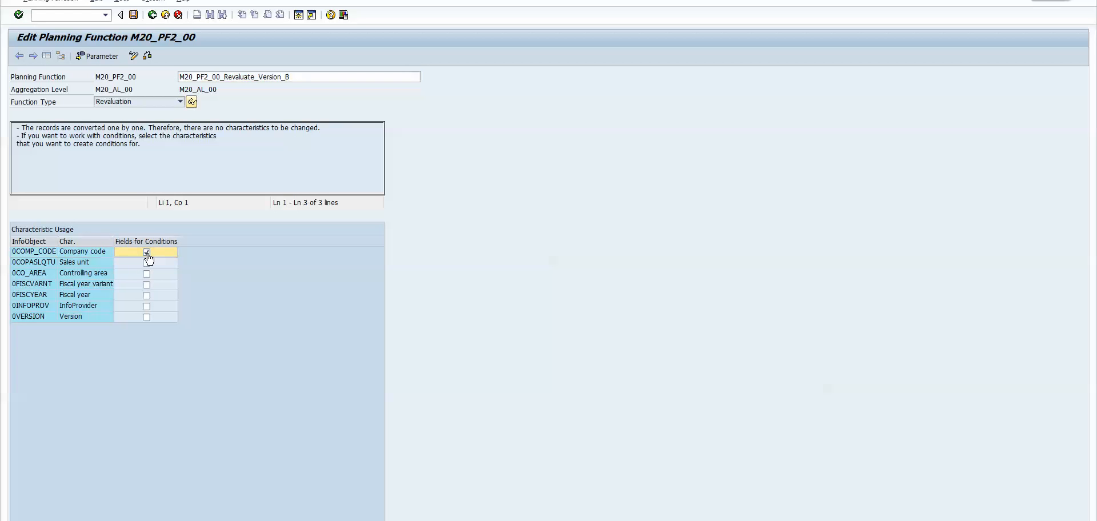
{"action": "left_click", "coordinate": [147, 308]}
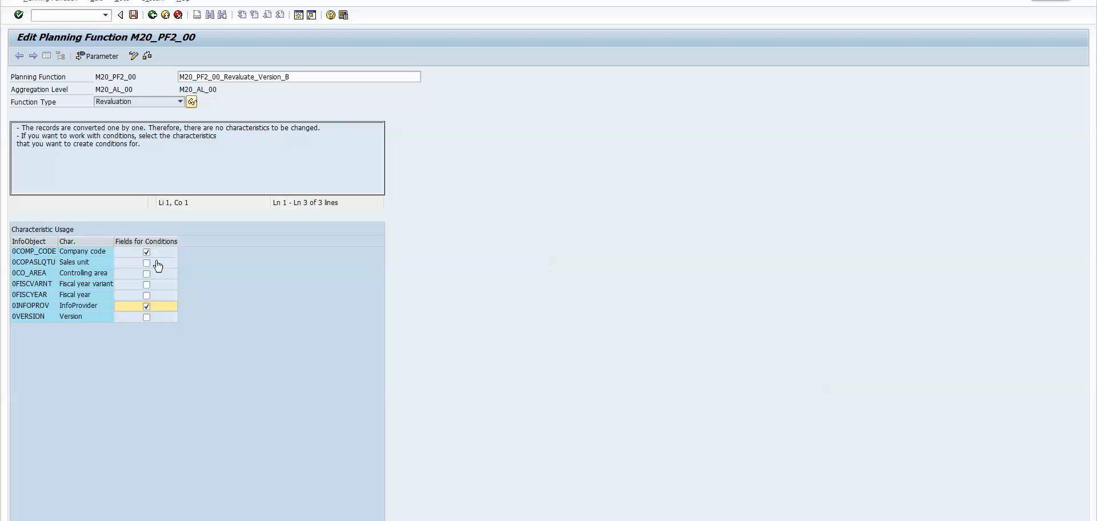
{"action": "left_click", "coordinate": [98, 57]}
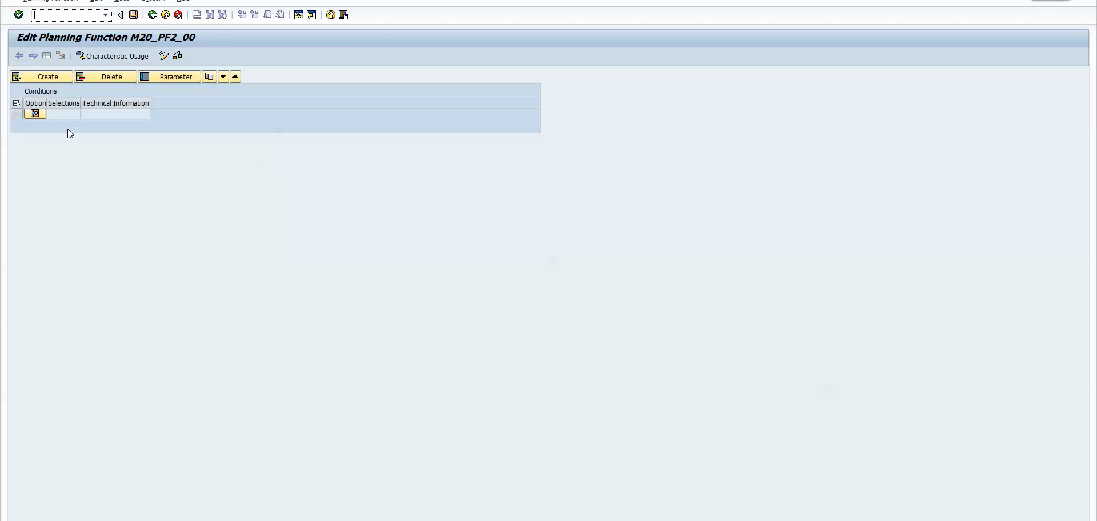
Step: Define the first condition with company code 1000 and InfoProvider BW370S20
{"action": "left_click", "coordinate": [35, 113]}
{"action": "left_click", "coordinate": [49, 169]}
{"action": "left_click", "coordinate": [50, 180]}
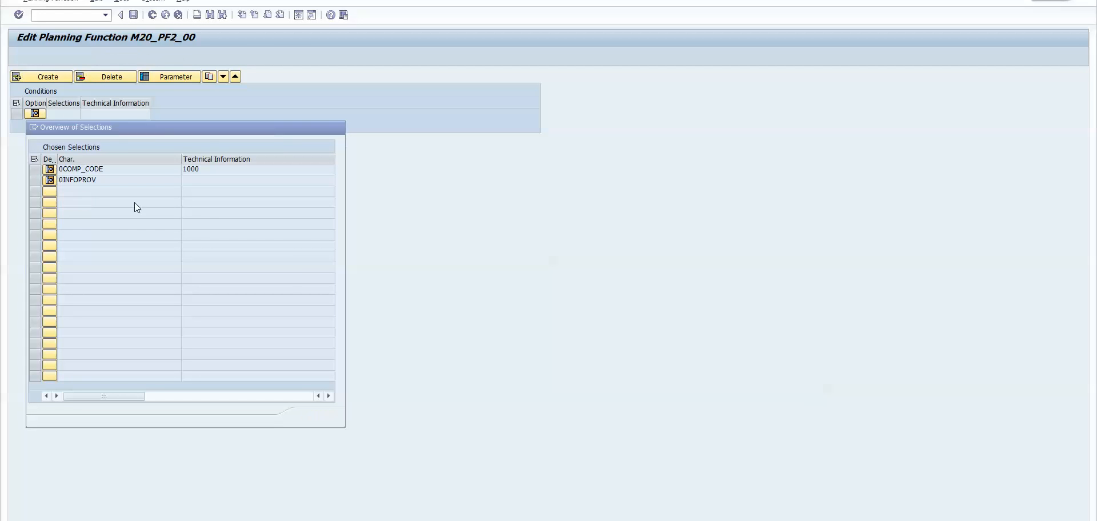
{"action": "left_click", "coordinate": [39, 230]}
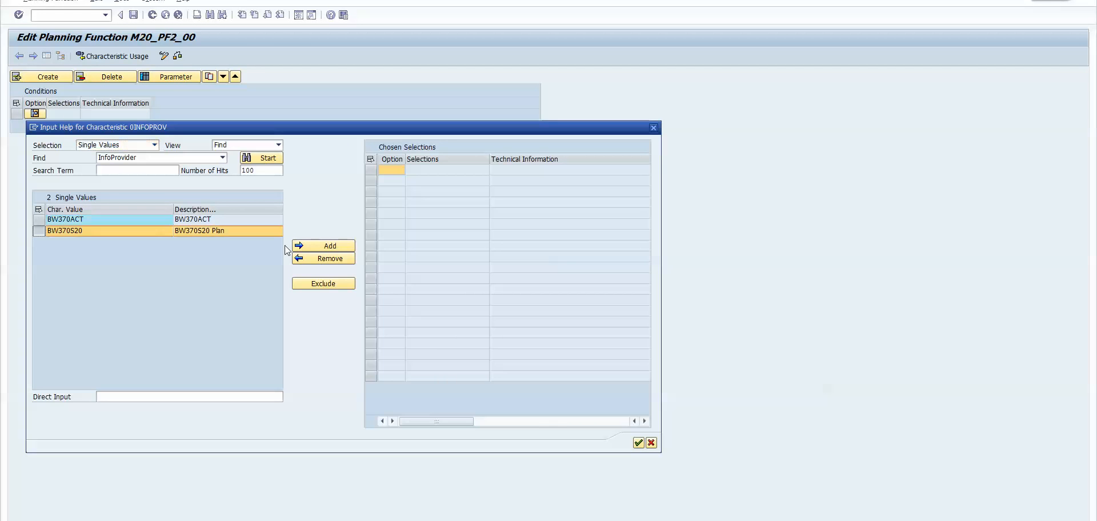
{"action": "left_click", "coordinate": [320, 245]}
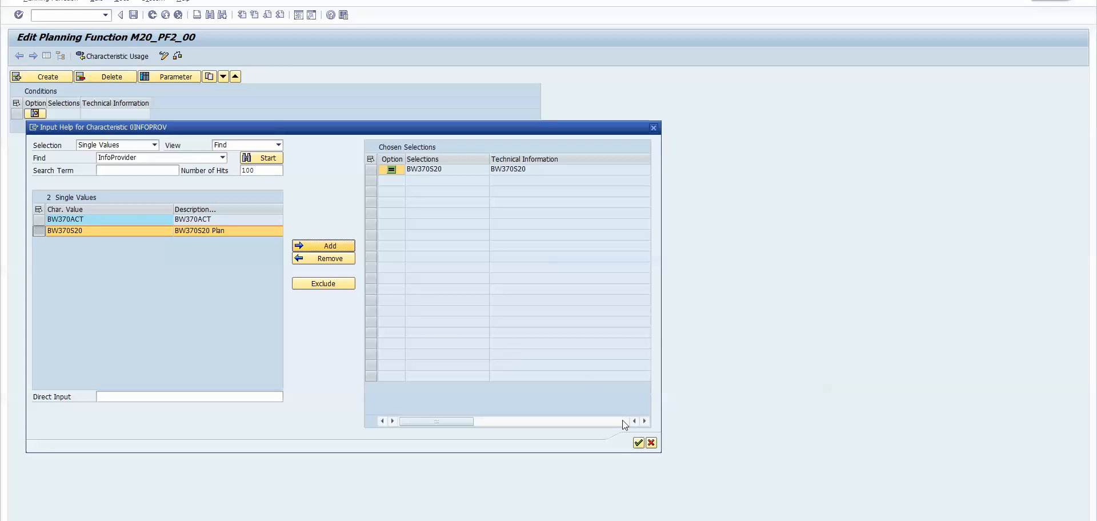
{"action": "left_click", "coordinate": [638, 443]}
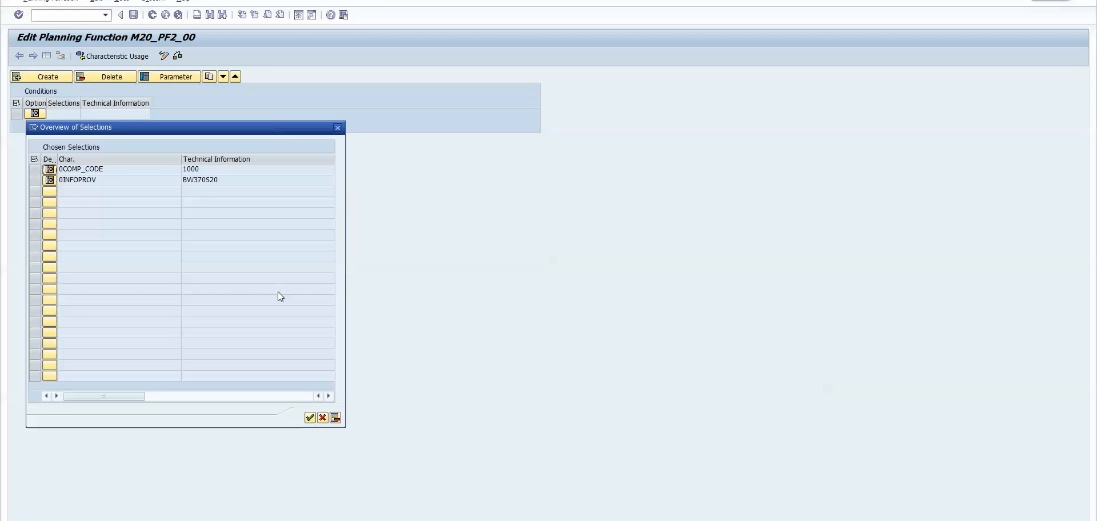
{"action": "left_click", "coordinate": [309, 418]}
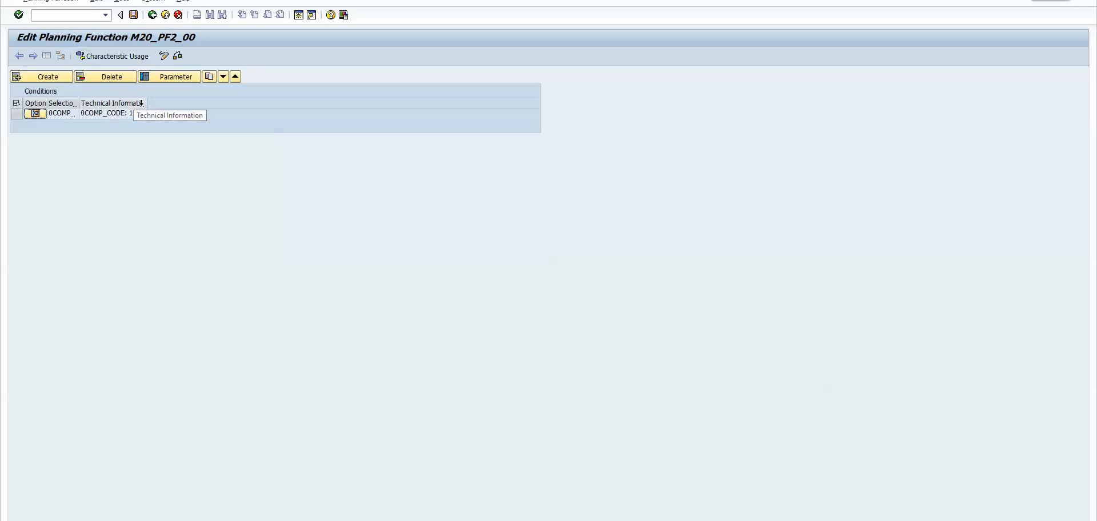
Step: Widen the Technical Information and Selections columns of the conditions table
{"action": "left_click_drag", "start_coordinate": [147, 102], "coordinate": [167, 102]}
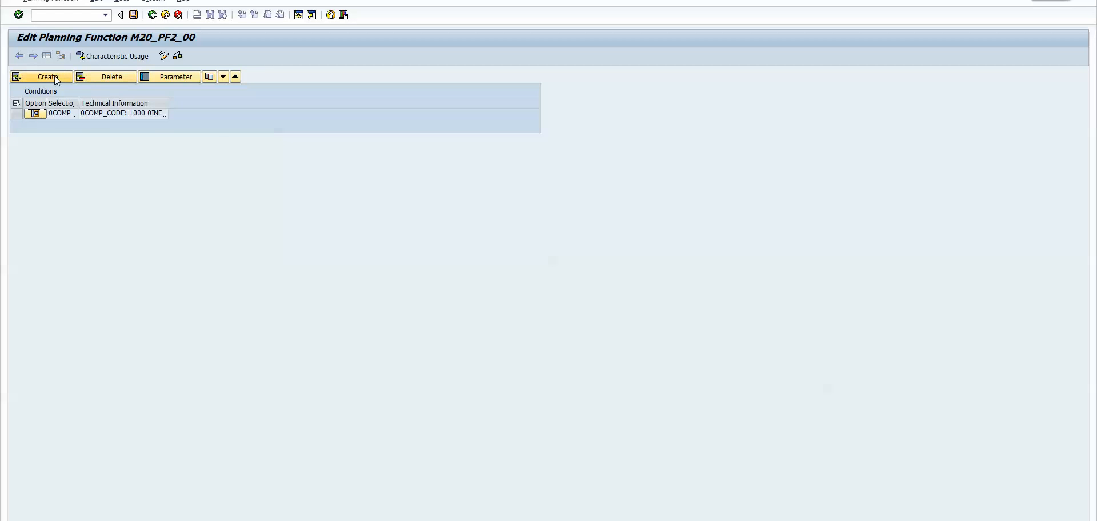
{"action": "left_click_drag", "start_coordinate": [168, 102], "coordinate": [242, 102]}
{"action": "left_click_drag", "start_coordinate": [78, 102], "coordinate": [166, 102]}
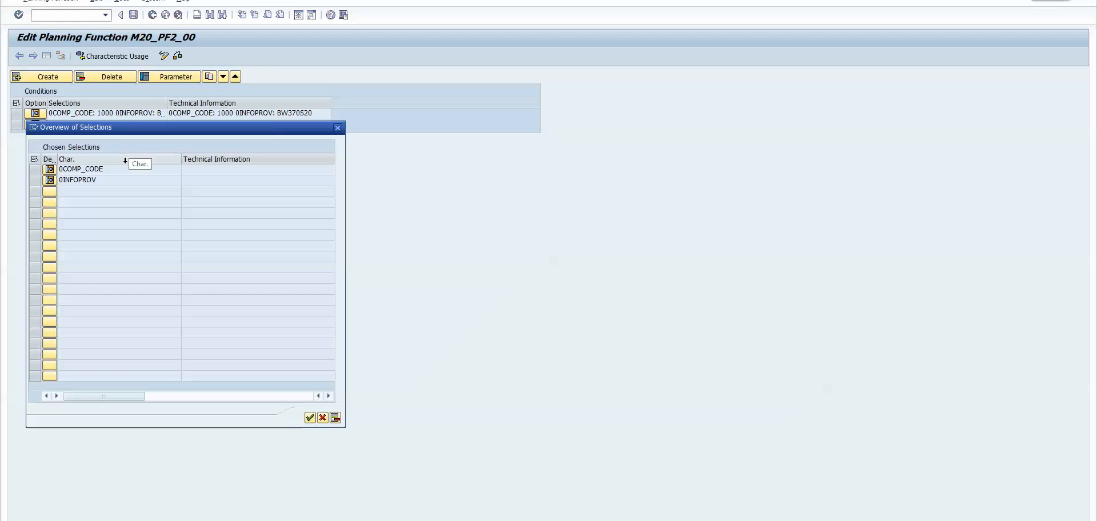
Step: Add a second condition with company code 2000 and InfoProvider BW370S20, and widen the Selections column further
{"action": "left_click", "coordinate": [50, 177]}
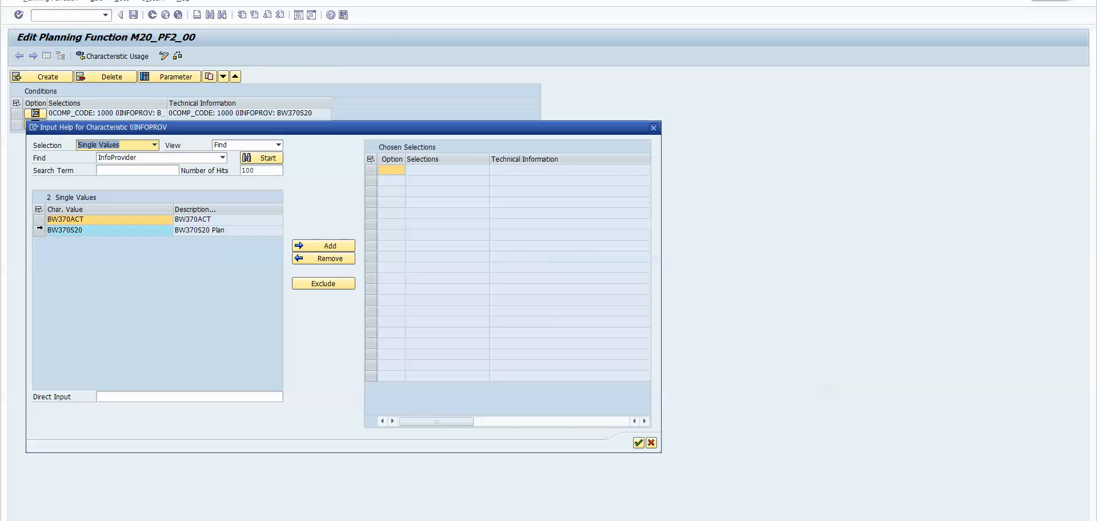
{"action": "left_click", "coordinate": [39, 231]}
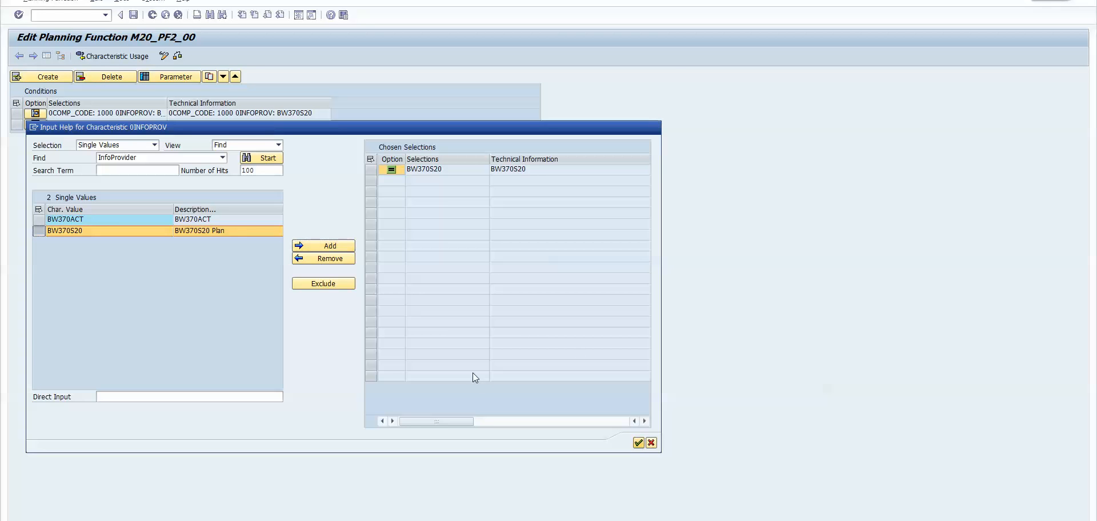
{"action": "key", "text": "Return"}
{"action": "left_click", "coordinate": [310, 418]}
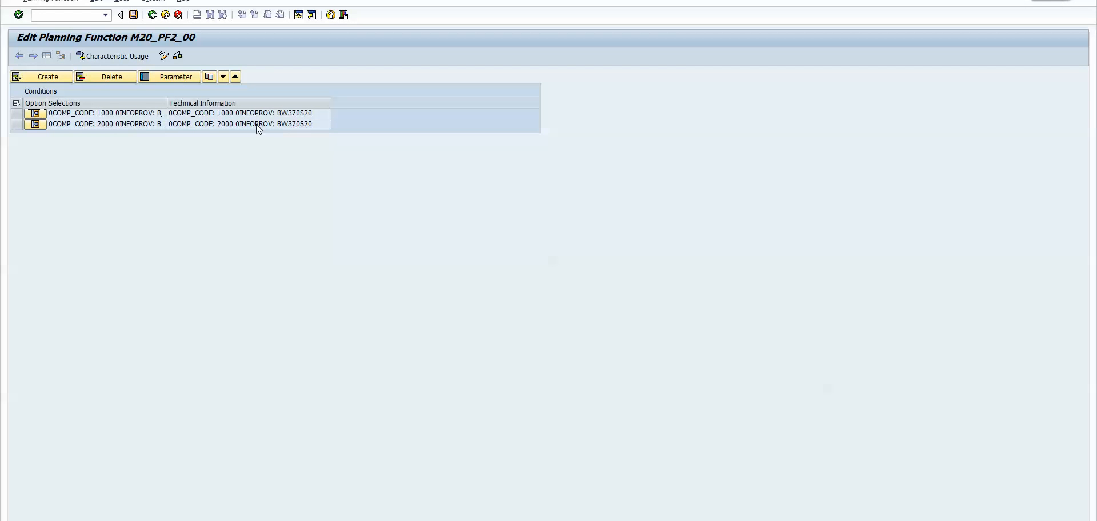
{"action": "left_click_drag", "start_coordinate": [167, 103], "coordinate": [184, 103]}
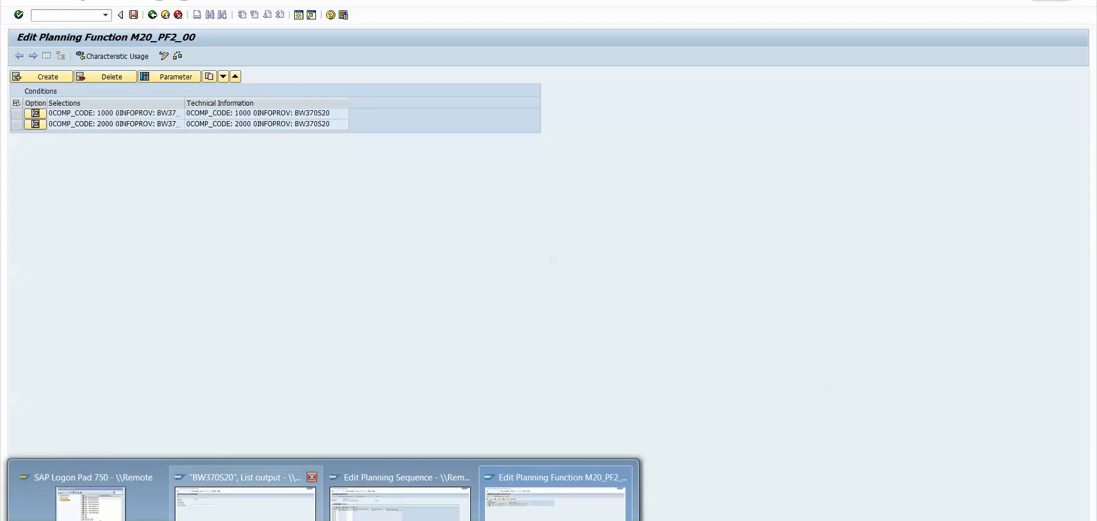
Step: Examine the company codes and sales quantities in the BW370S20 list output window, and return to the planning function
{"action": "key", "text": "alt+Tab"}
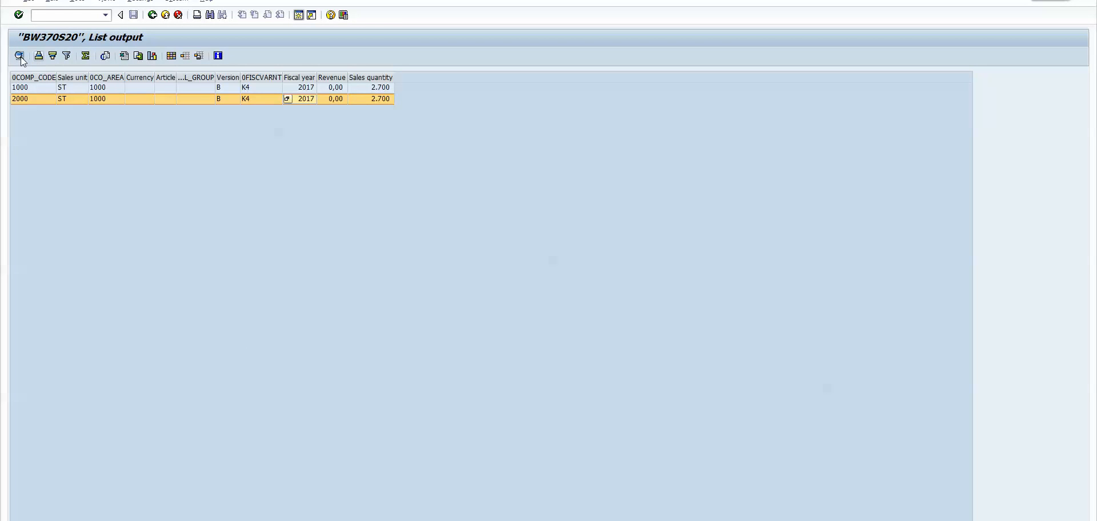
{"action": "left_click", "coordinate": [27, 91]}
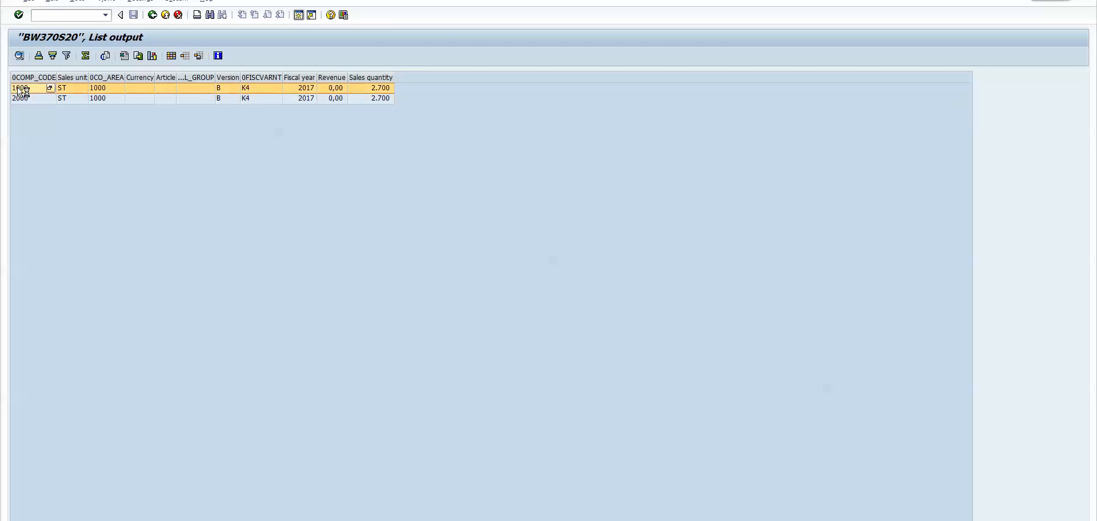
{"action": "double_click", "coordinate": [27, 90]}
{"action": "left_click", "coordinate": [35, 98]}
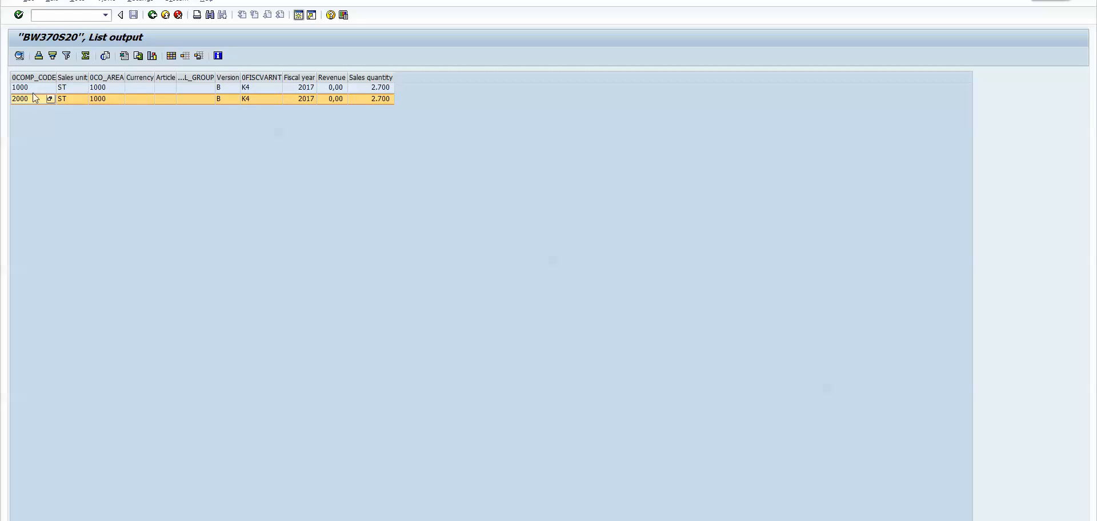
{"action": "left_click", "coordinate": [30, 89]}
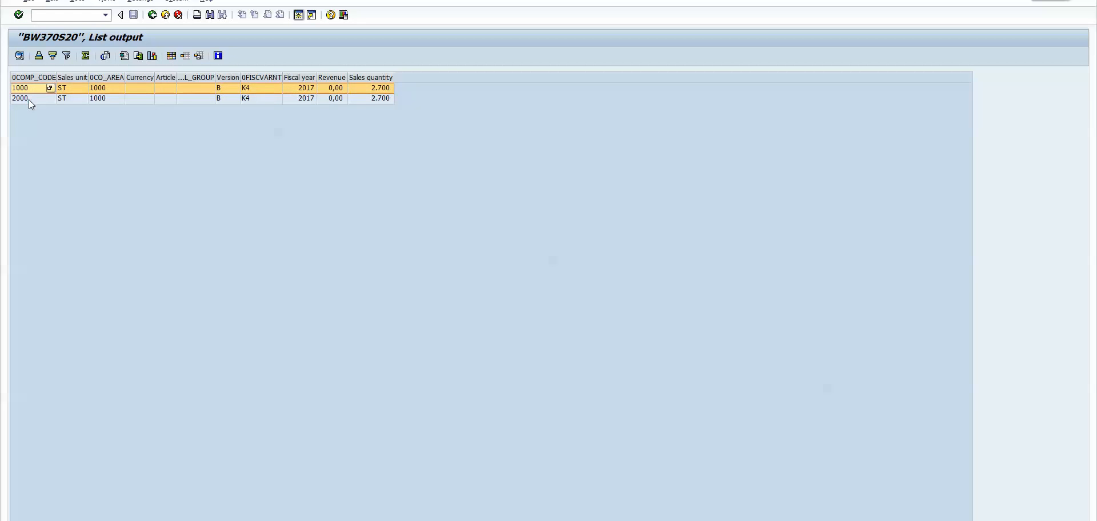
{"action": "left_click", "coordinate": [28, 98]}
{"action": "left_click", "coordinate": [378, 88]}
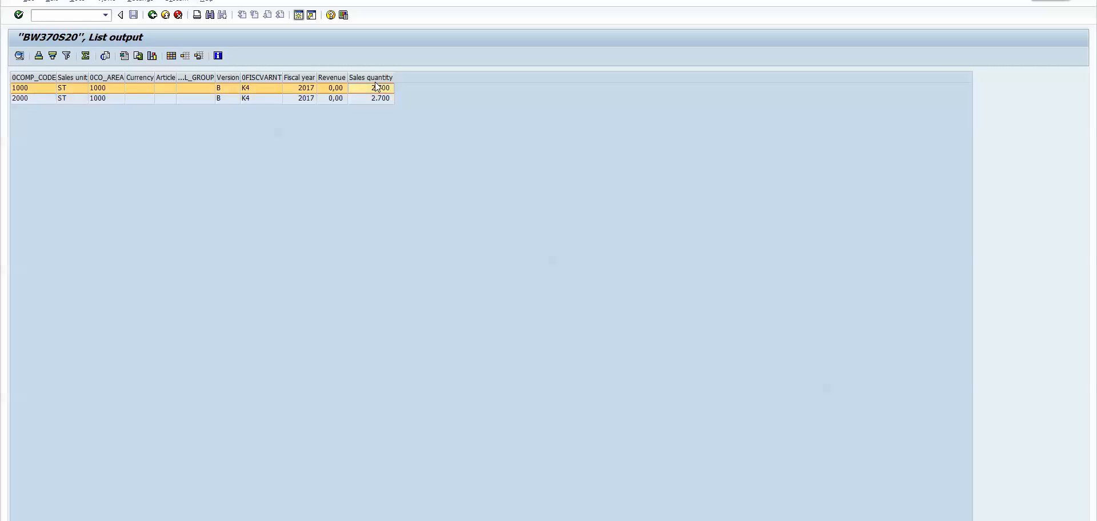
{"action": "left_click", "coordinate": [375, 77]}
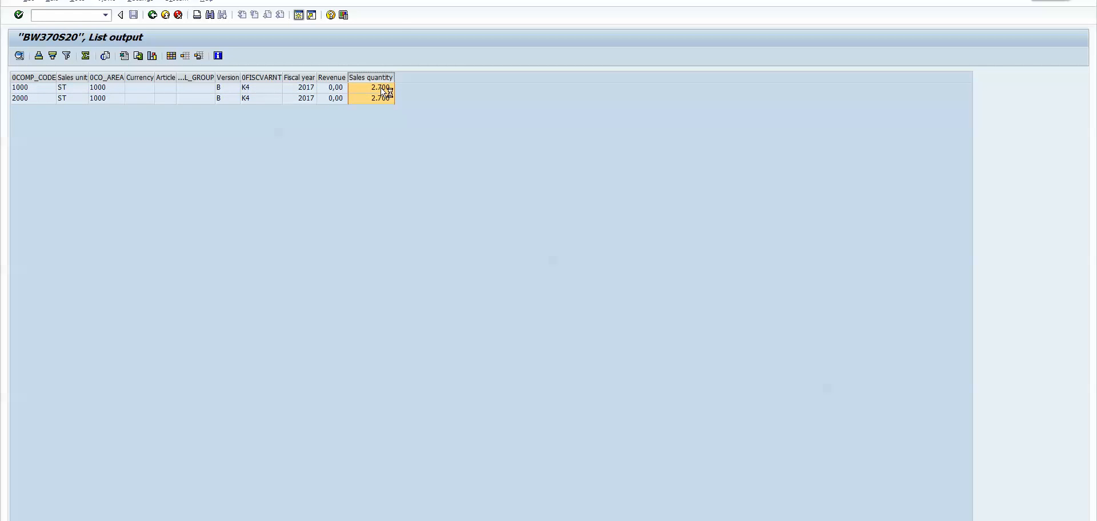
{"action": "left_click", "coordinate": [383, 92]}
{"action": "left_click", "coordinate": [379, 98]}
{"action": "left_click", "coordinate": [386, 88]}
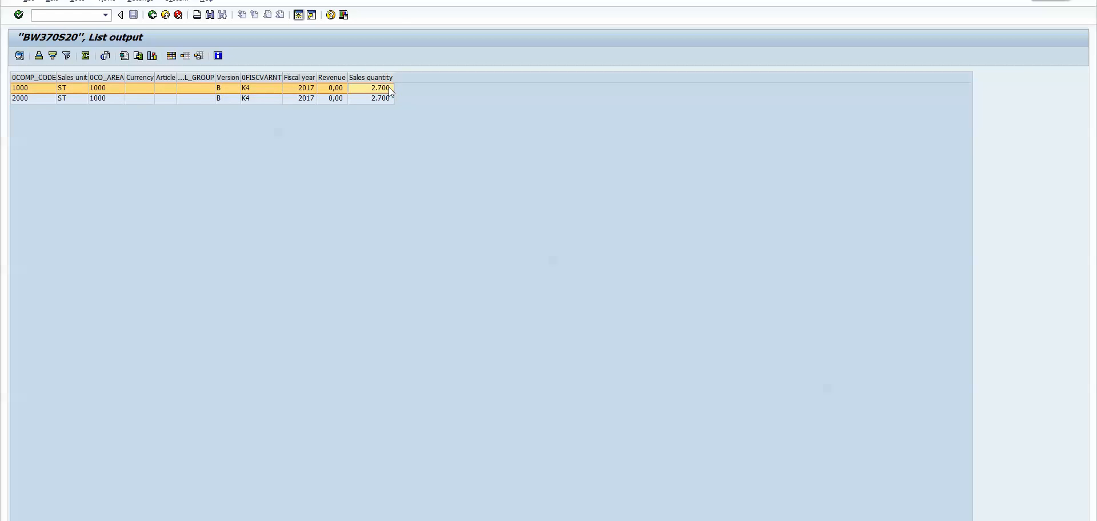
{"action": "left_click", "coordinate": [35, 99]}
{"action": "key", "text": "alt+Tab"}
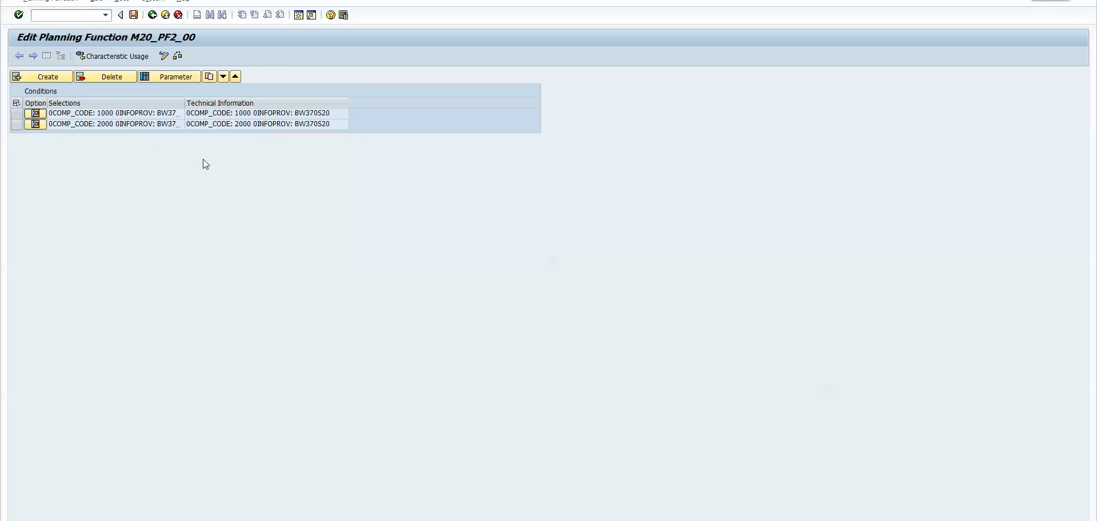
Step: Widen the Selections column to its full text, leave the editor and reopen planning function M20_PF2_00 in display mode
{"action": "left_click_drag", "start_coordinate": [184, 103], "coordinate": [229, 105]}
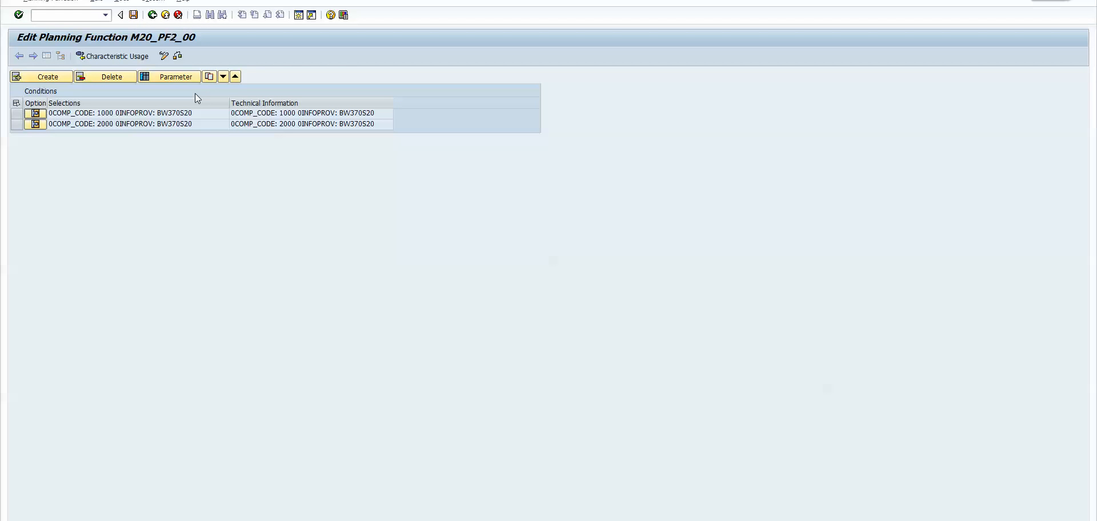
{"action": "left_click", "coordinate": [153, 15]}
{"action": "left_click", "coordinate": [76, 167]}
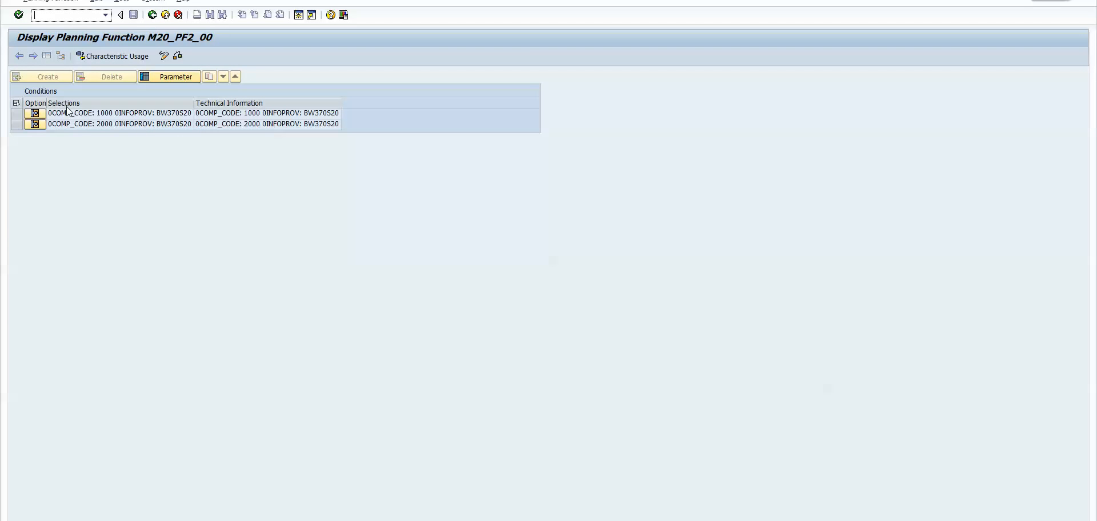
Step: Switch the planning function to edit mode and enter a common revaluation factor of 20 for the company code 1000 condition
{"action": "left_click", "coordinate": [19, 112]}
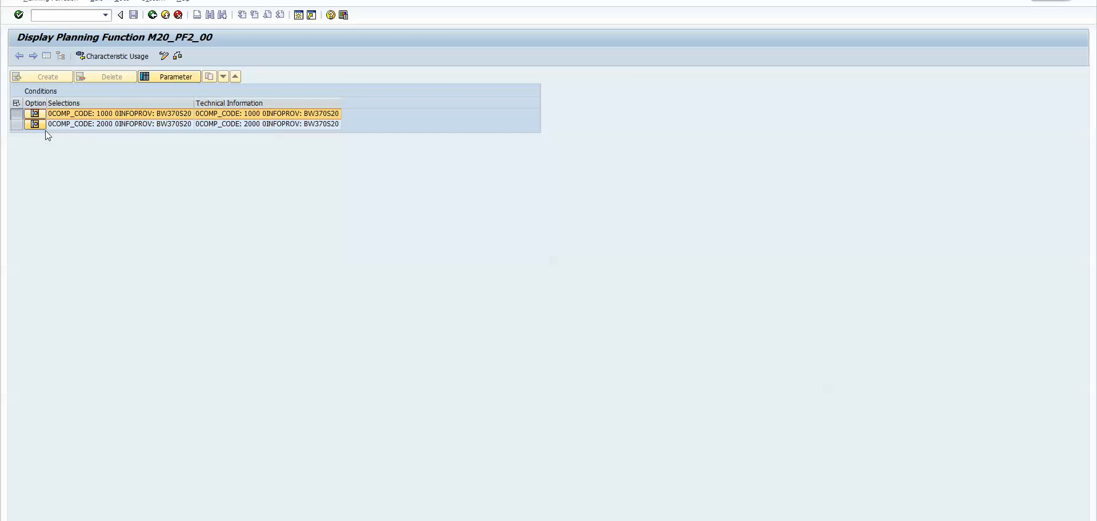
{"action": "left_click", "coordinate": [178, 79]}
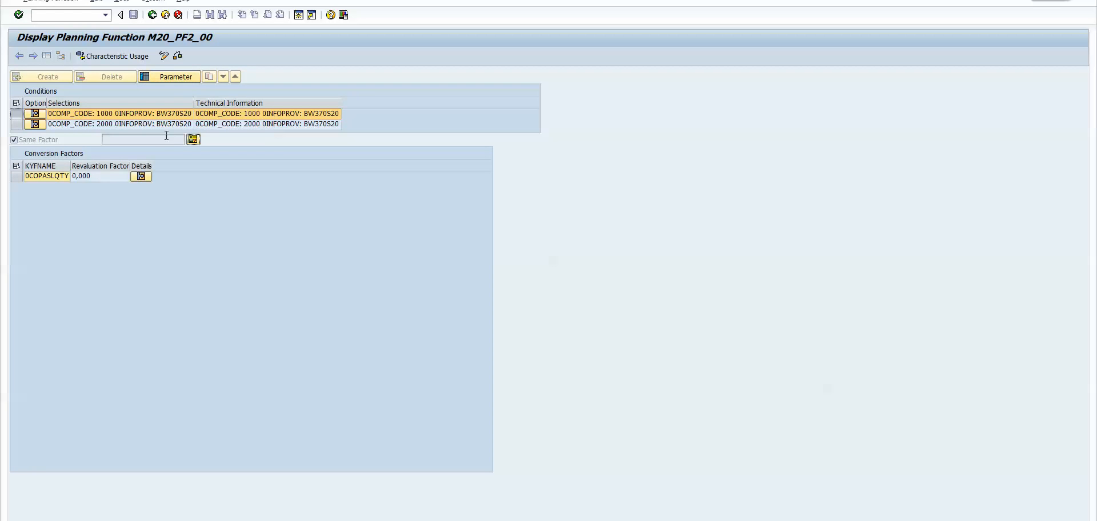
{"action": "left_click", "coordinate": [165, 56]}
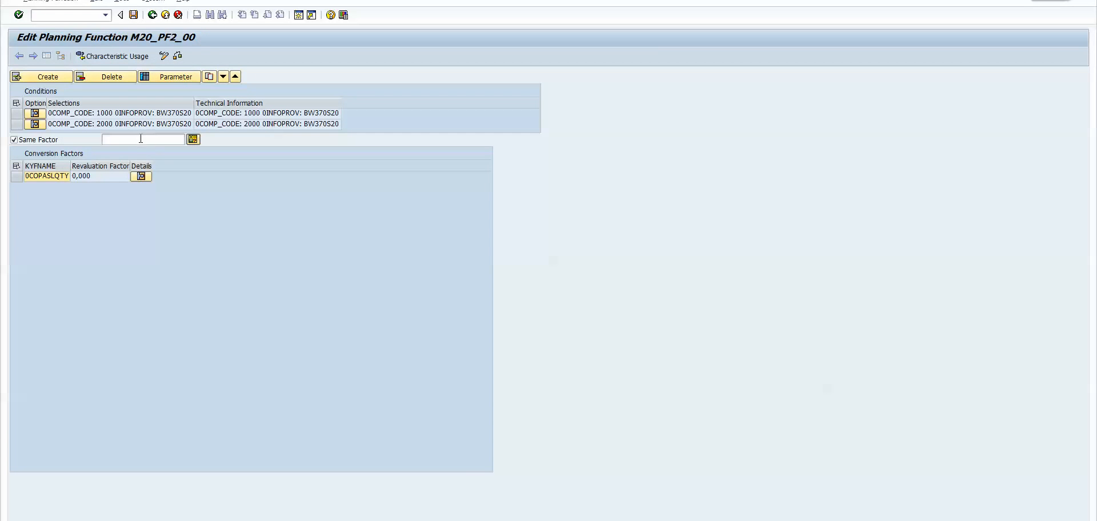
{"action": "left_click", "coordinate": [140, 139]}
{"action": "type", "text": "20"}
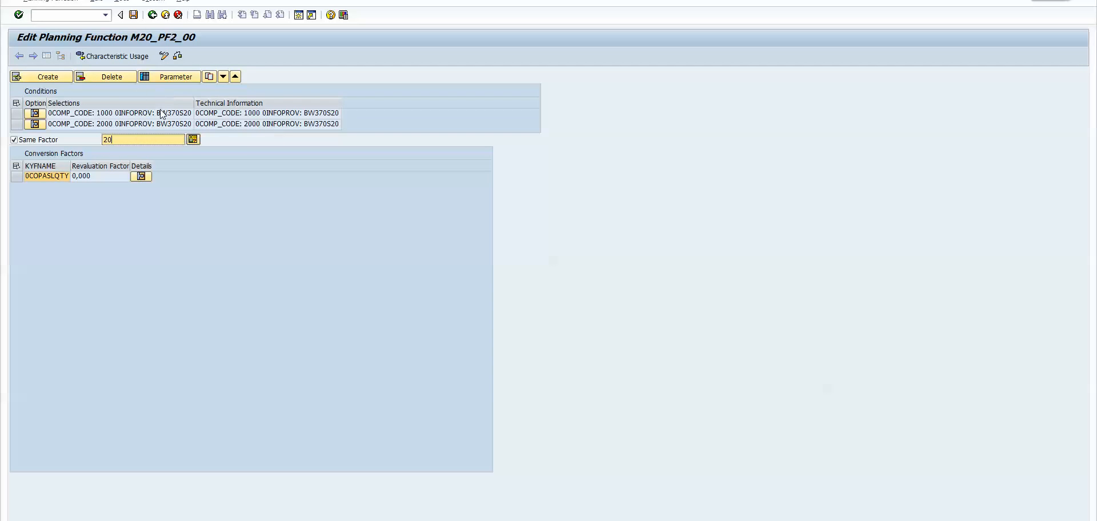
Step: Enter a common revaluation factor of 10 for the company code 2000 condition and save the planning function
{"action": "left_click", "coordinate": [17, 124]}
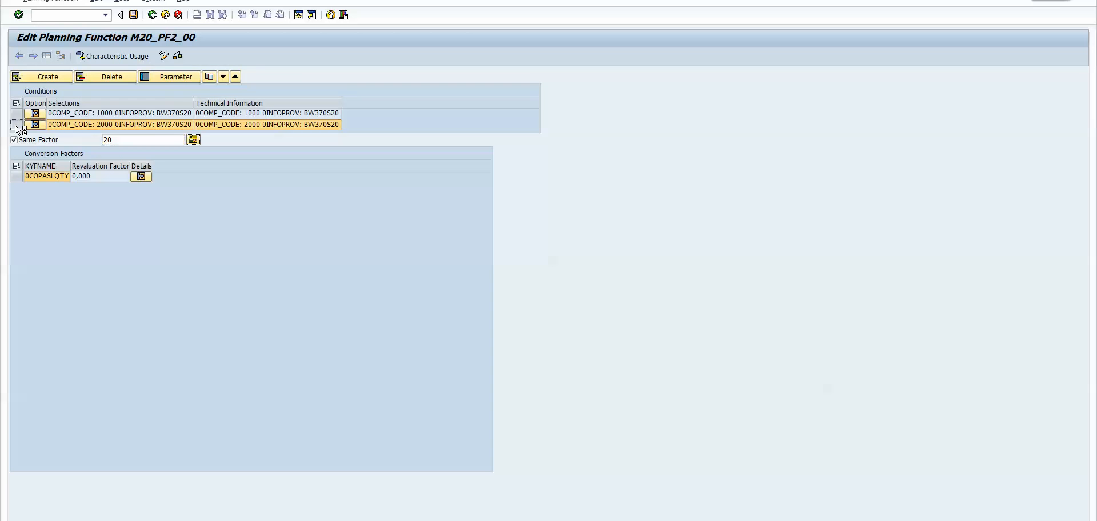
{"action": "left_click", "coordinate": [174, 80]}
{"action": "left_click", "coordinate": [128, 142]}
{"action": "type", "text": "10"}
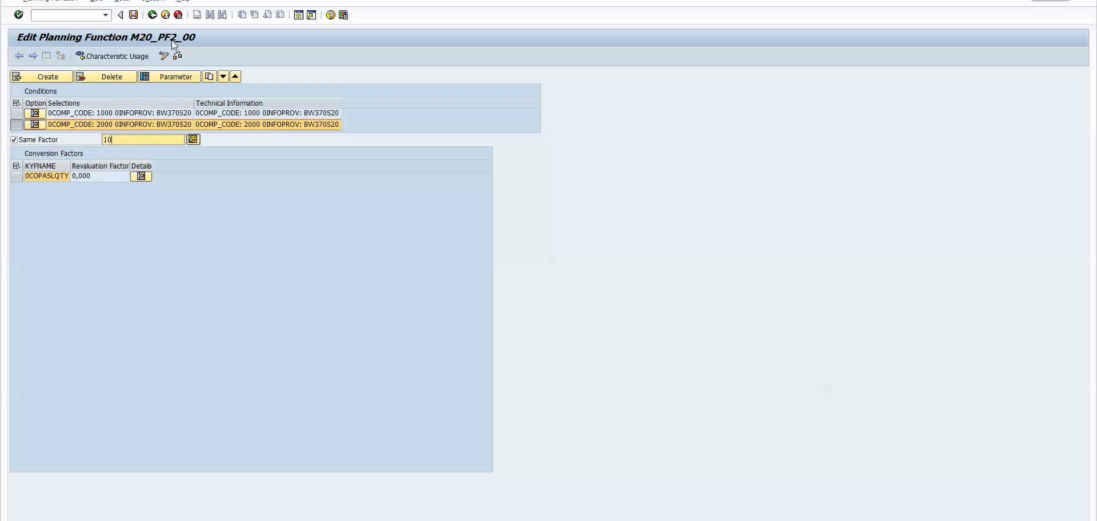
{"action": "left_click", "coordinate": [133, 14]}
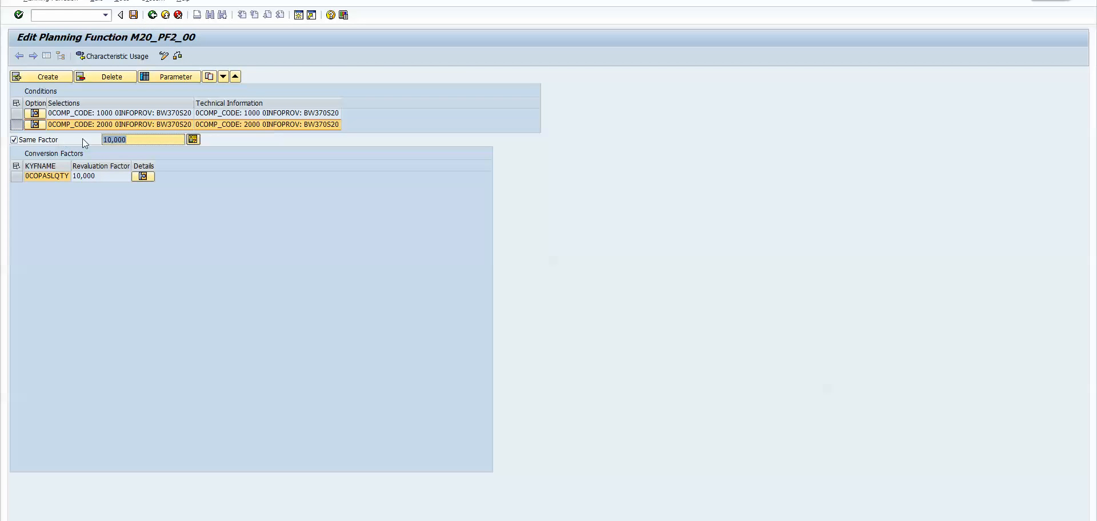
Step: Check the revaluation factors of the company code 1000 and company code 2000 conditions, and leave the planning function editor
{"action": "left_click", "coordinate": [17, 113]}
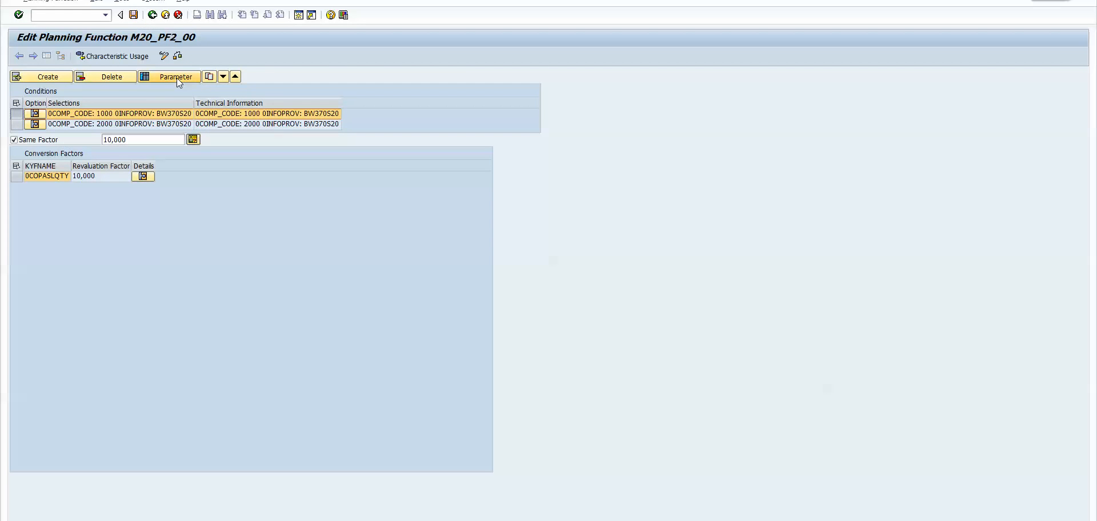
{"action": "left_click", "coordinate": [177, 77]}
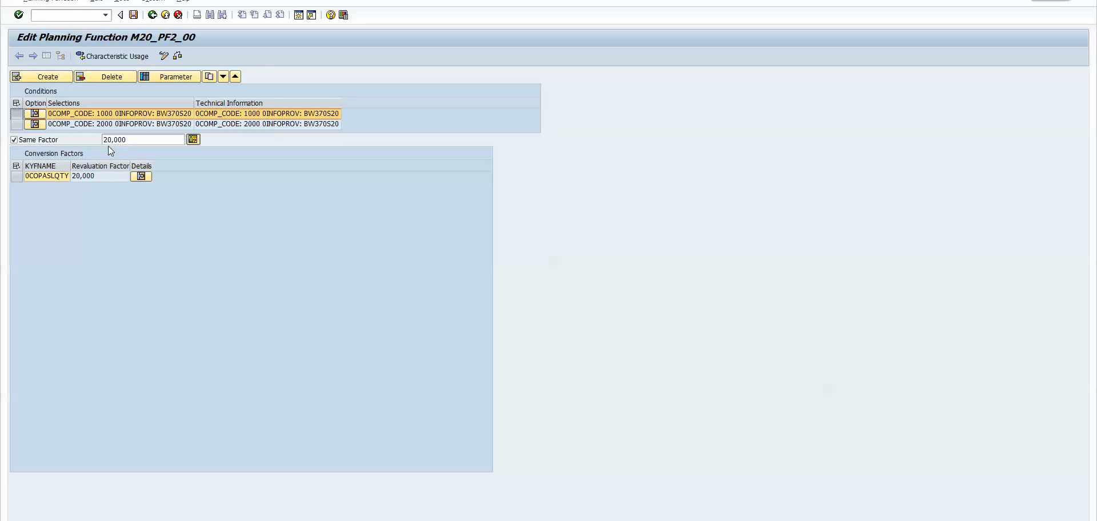
{"action": "left_click", "coordinate": [17, 124]}
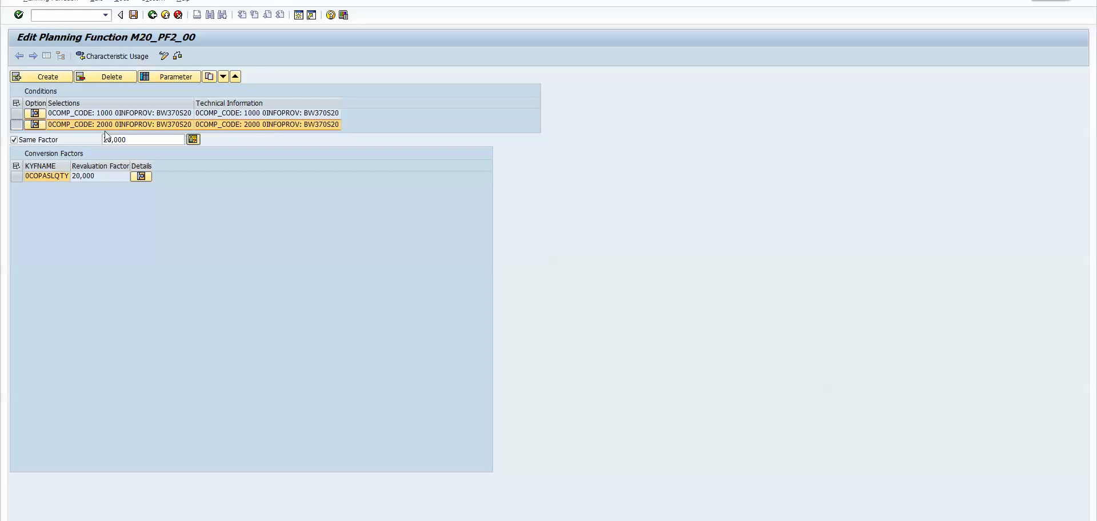
{"action": "left_click", "coordinate": [171, 78]}
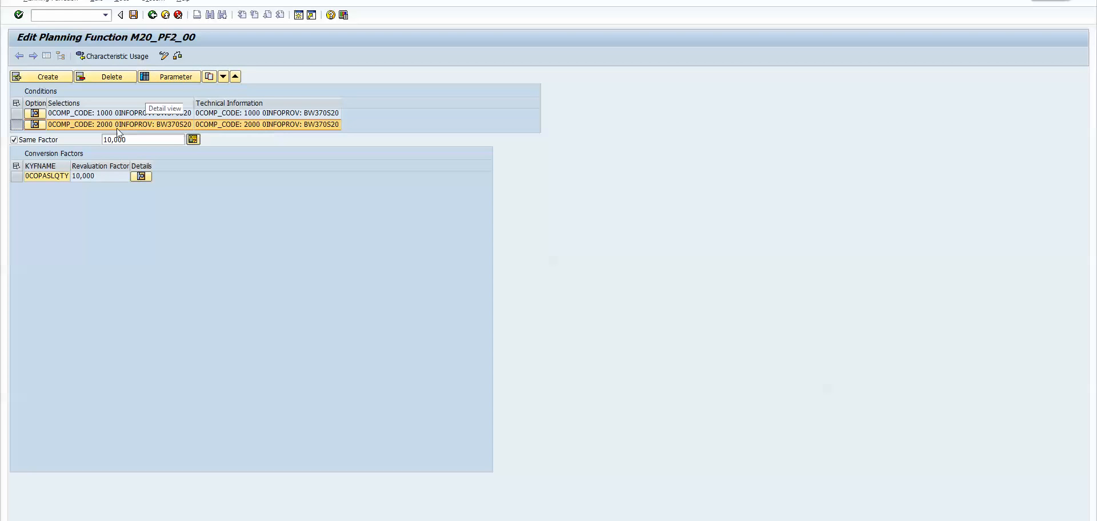
{"action": "left_click", "coordinate": [152, 15]}
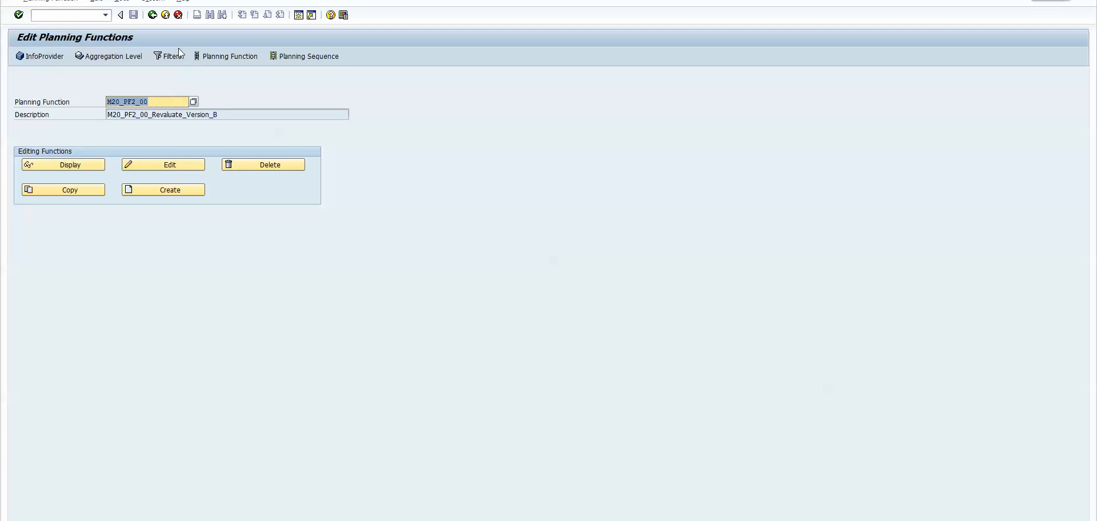
Step: Reopen planning function M20_PF2_00 in display mode, view the parameters of the company code 1000 condition, and return to the overview
{"action": "left_click", "coordinate": [78, 165]}
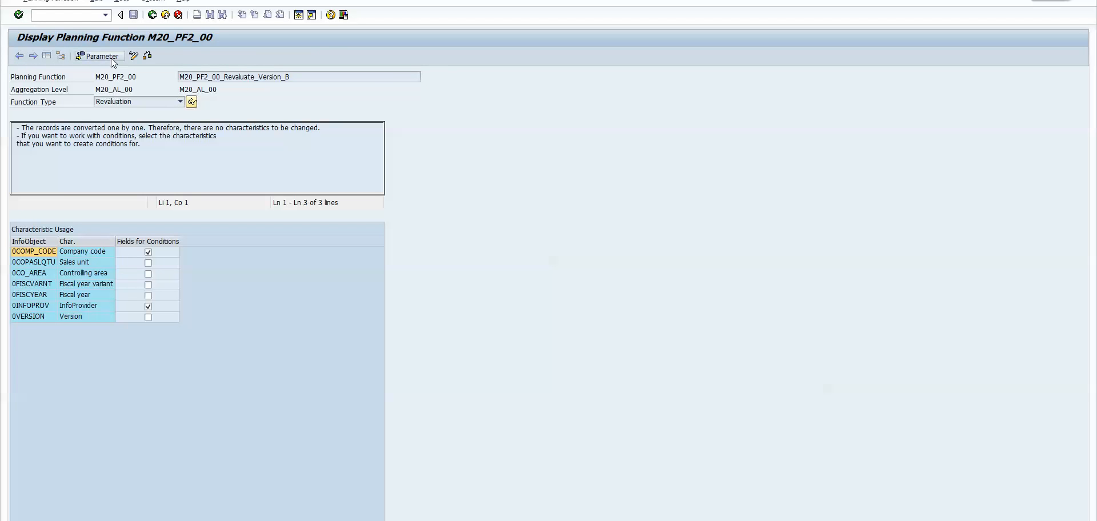
{"action": "left_click", "coordinate": [101, 57]}
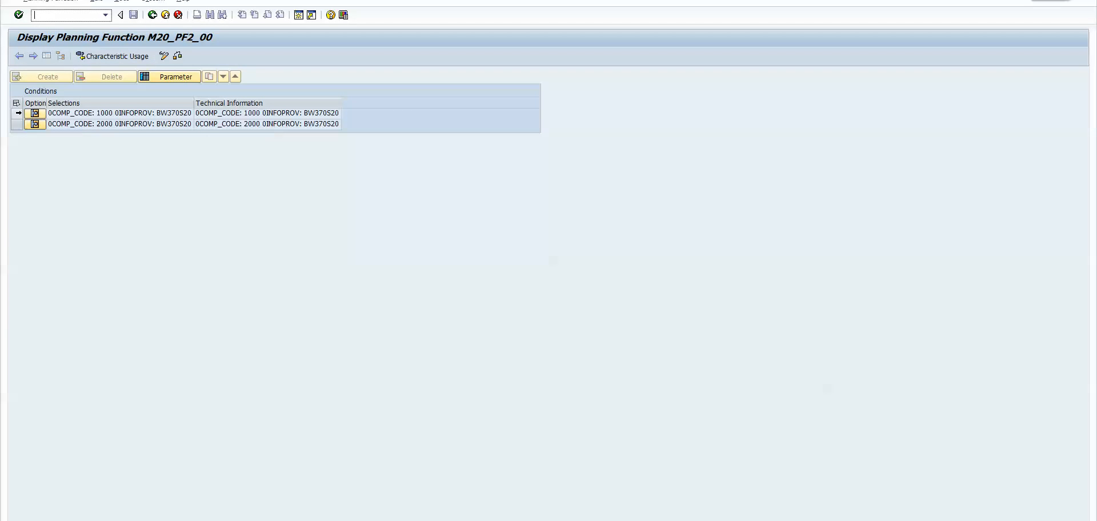
{"action": "left_click", "coordinate": [178, 77]}
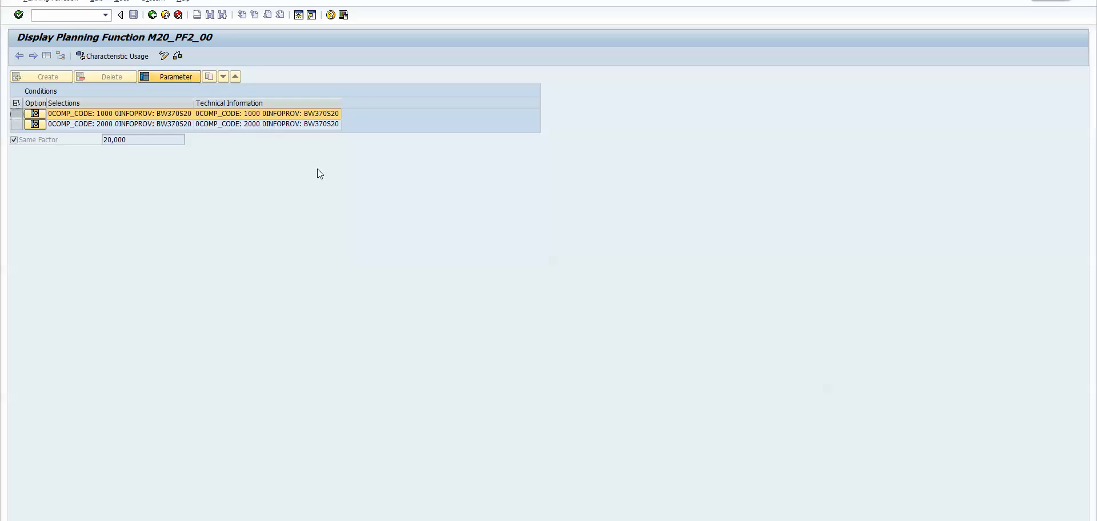
{"action": "left_click", "coordinate": [153, 15]}
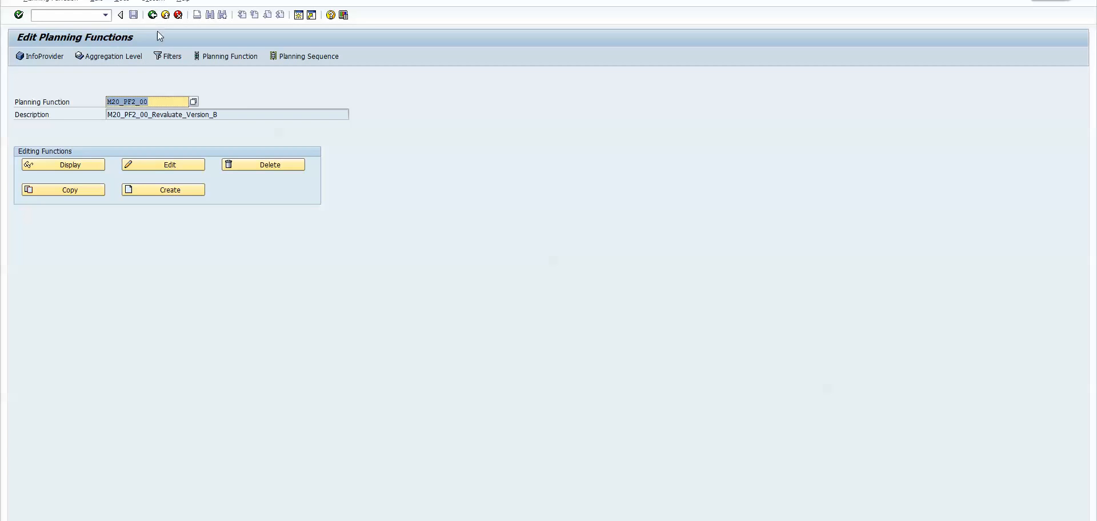
Step: Create filter M20_F_01 on aggregation level M20_AL_00 with the description M20_F_01_Revaluate_B
{"action": "left_click", "coordinate": [171, 56]}
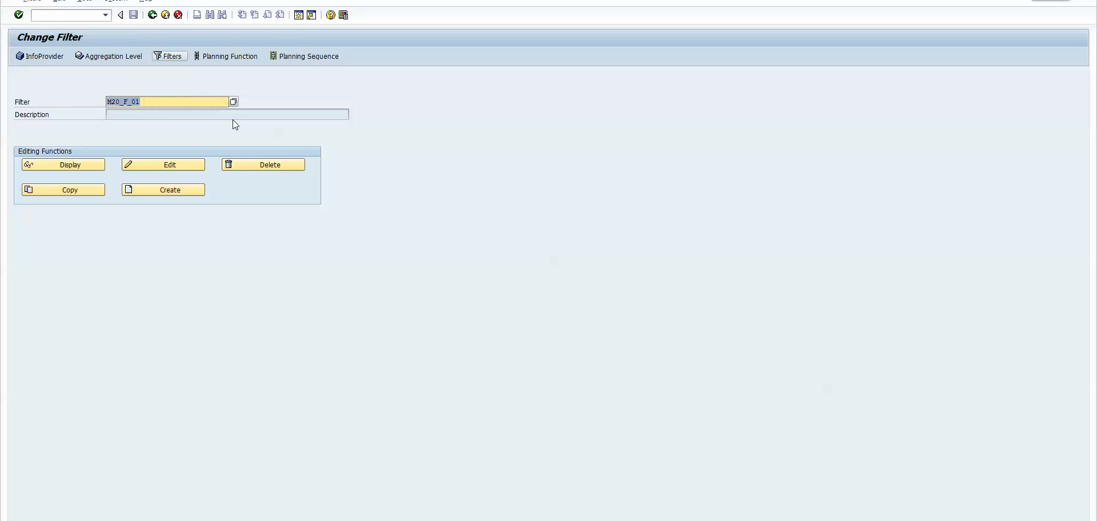
{"action": "left_click", "coordinate": [153, 103]}
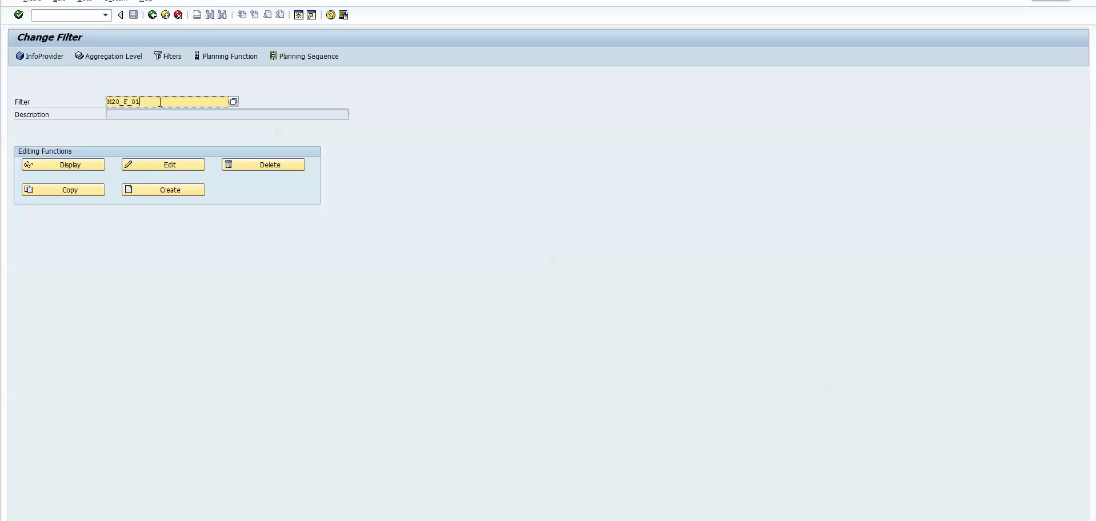
{"action": "left_click", "coordinate": [187, 192]}
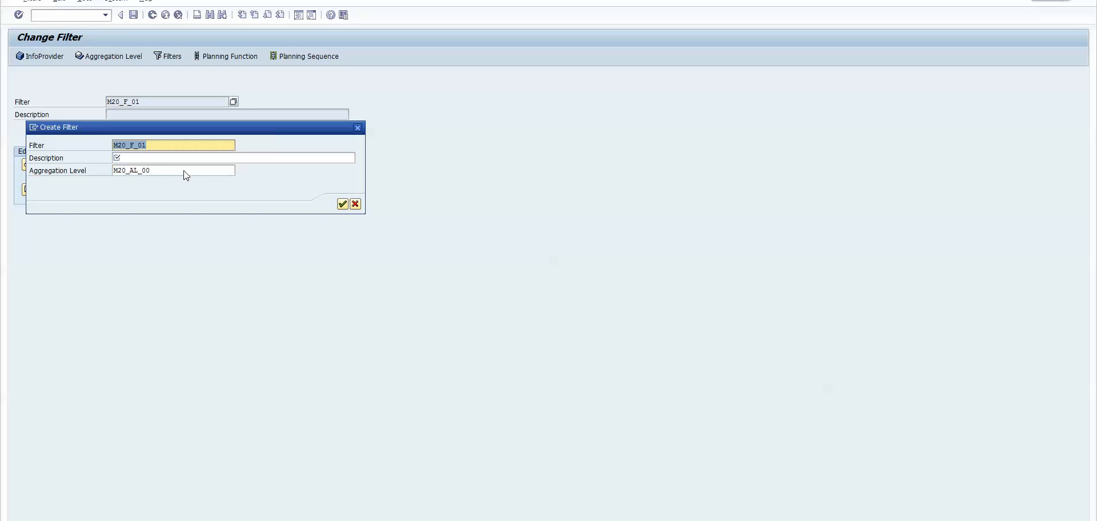
{"action": "left_click", "coordinate": [172, 160]}
{"action": "left_click_drag", "start_coordinate": [155, 147], "coordinate": [111, 145]}
{"action": "key", "text": "ctrl+c"}
{"action": "left_click", "coordinate": [151, 159]}
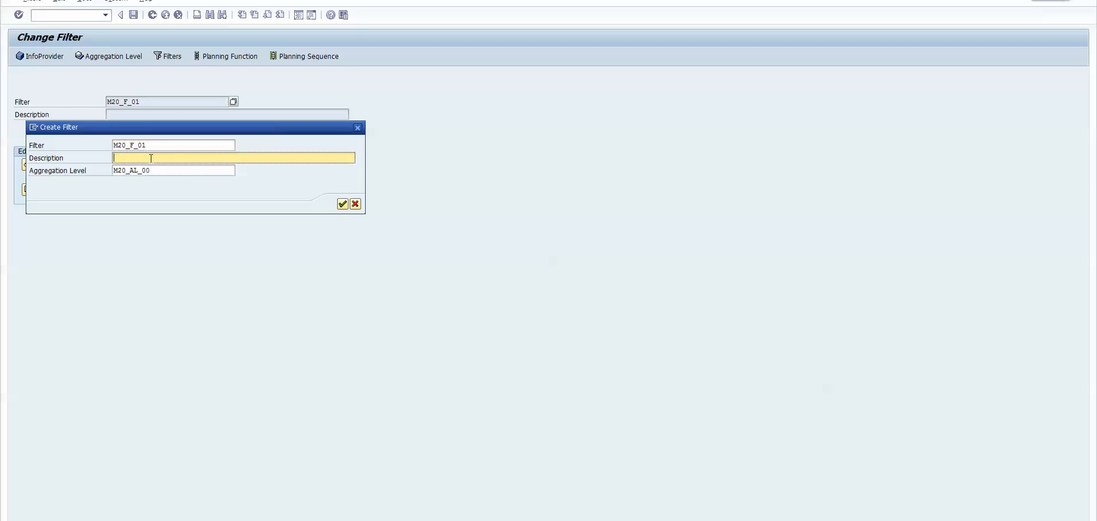
{"action": "key", "text": "ctrl+v"}
{"action": "type", "text": "_Revaluate_B"}
{"action": "left_click", "coordinate": [343, 205]}
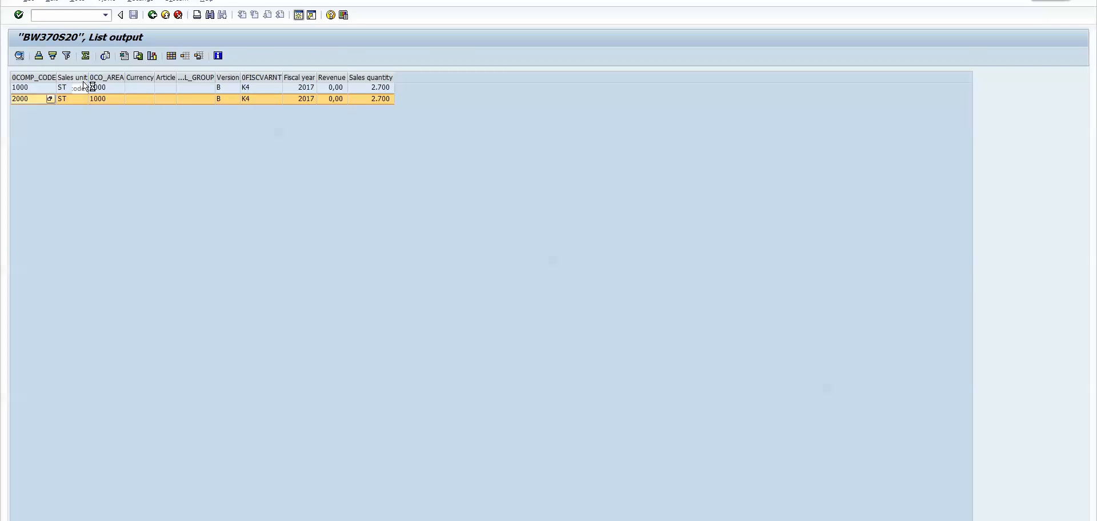
Step: Examine the sales unit, controlling area, version, fiscal year variant and fiscal year in the BW370S20 list output against the filter's restrictions
{"action": "left_click", "coordinate": [72, 77]}
{"action": "left_click", "coordinate": [106, 77]}
{"action": "left_click", "coordinate": [261, 77]}
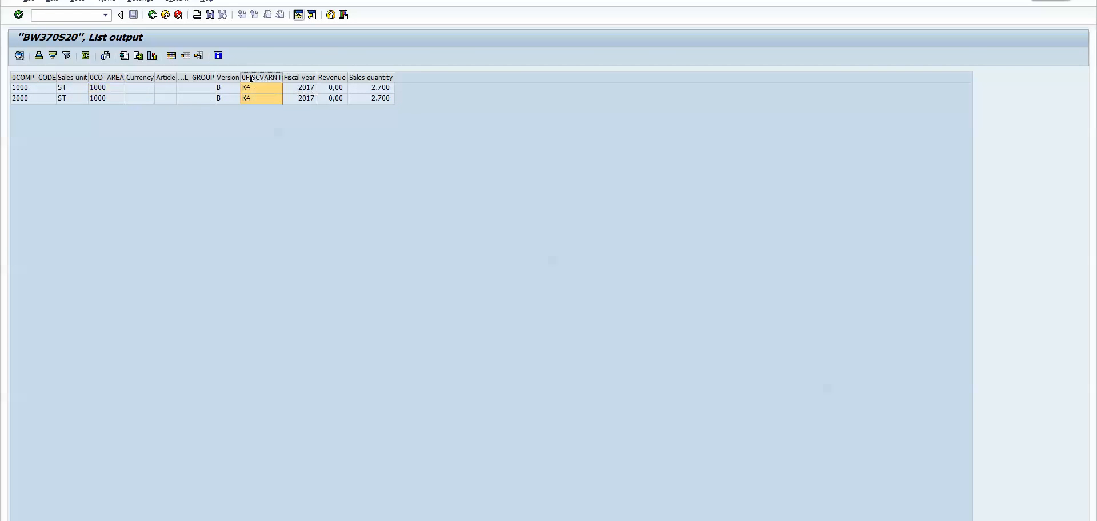
{"action": "left_click", "coordinate": [223, 79]}
{"action": "left_click", "coordinate": [293, 79]}
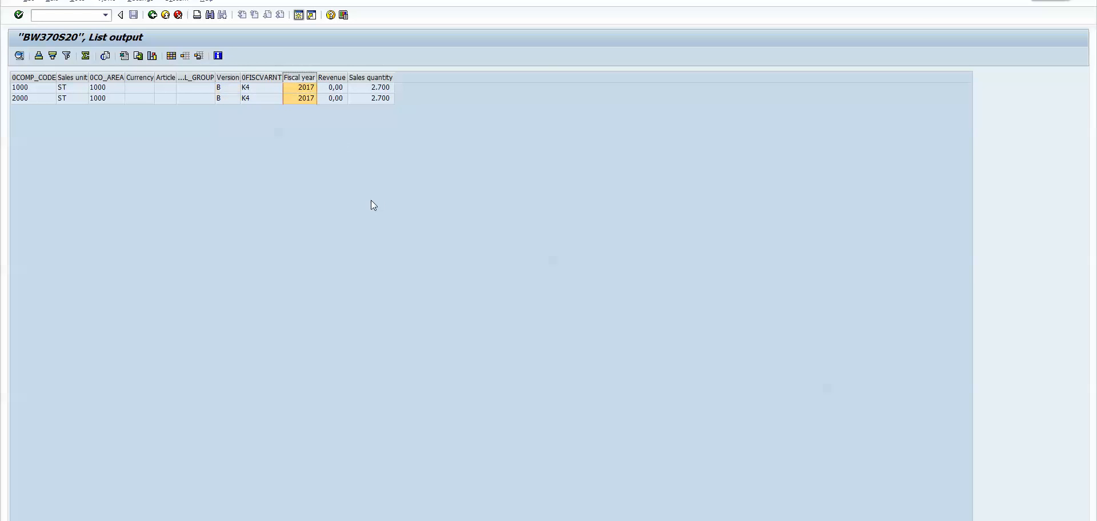
{"action": "key", "text": "alt+Tab"}
{"action": "left_click", "coordinate": [169, 201]}
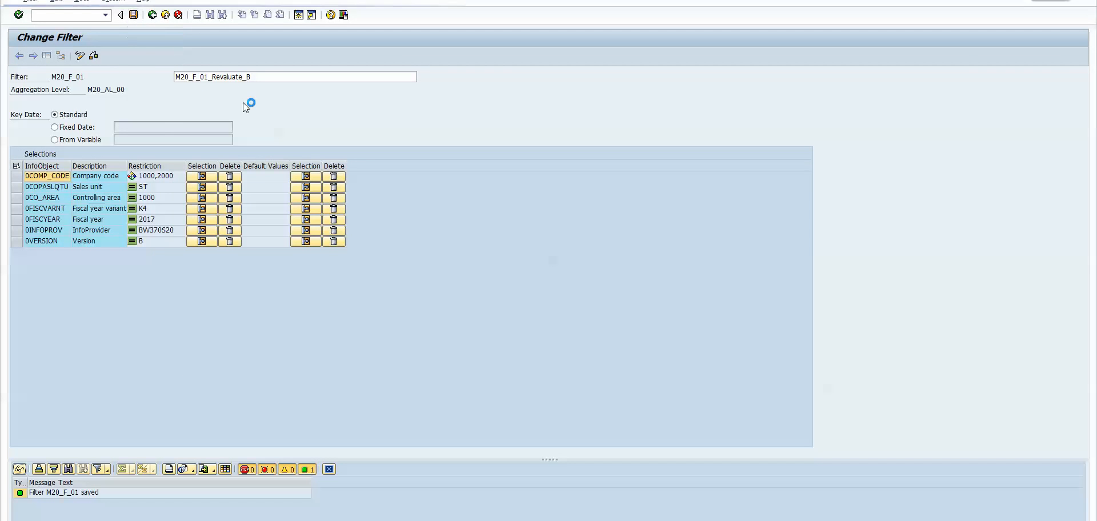
{"action": "key", "text": "alt+Tab"}
{"action": "key", "text": "alt+Tab"}
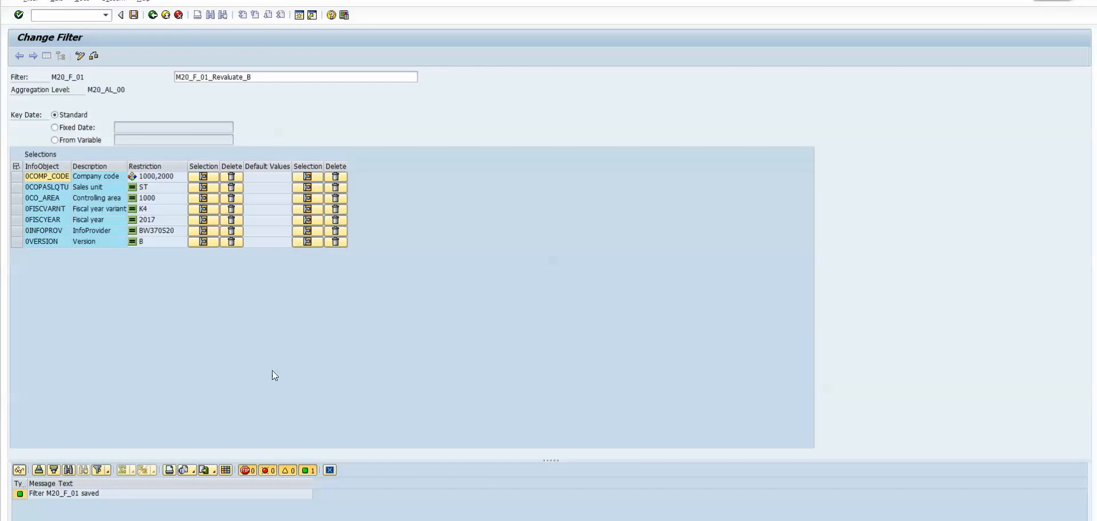
Step: Switch to planning sequence M20_S_00 and add step 2 with type 2 (Planning Function)
{"action": "mouse_move", "coordinate": [323, 519]}
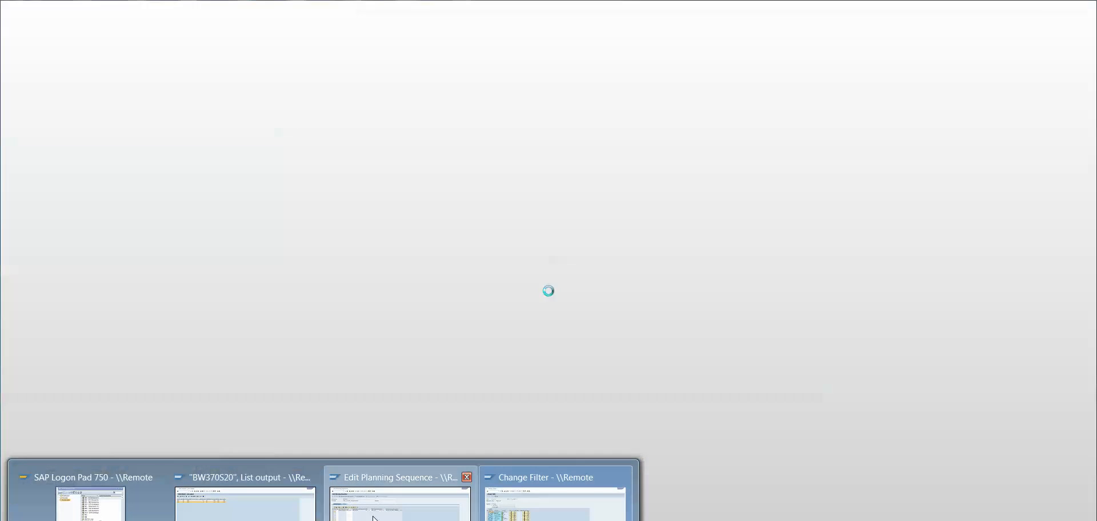
{"action": "left_click", "coordinate": [383, 514]}
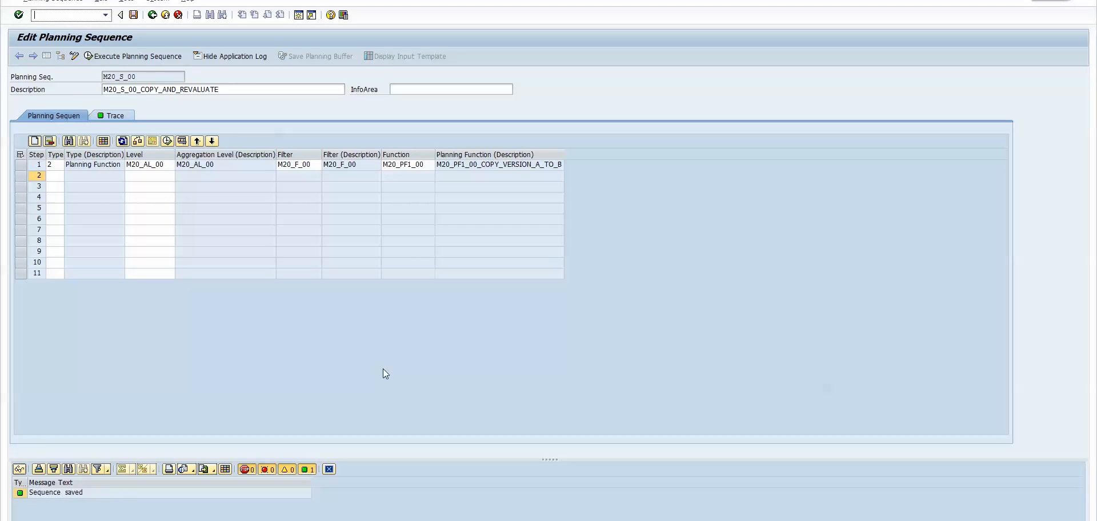
{"action": "left_click", "coordinate": [23, 165]}
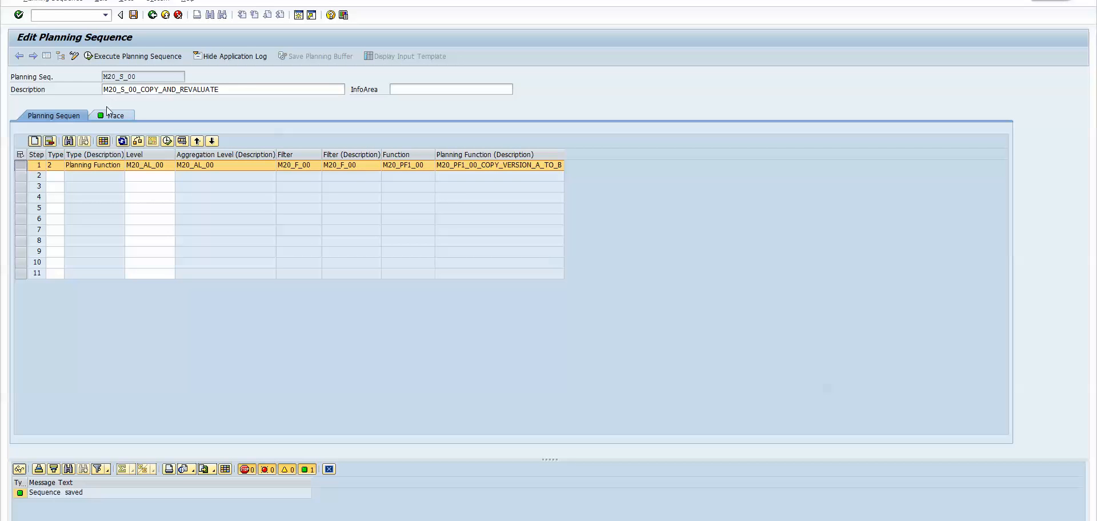
{"action": "left_click", "coordinate": [56, 176]}
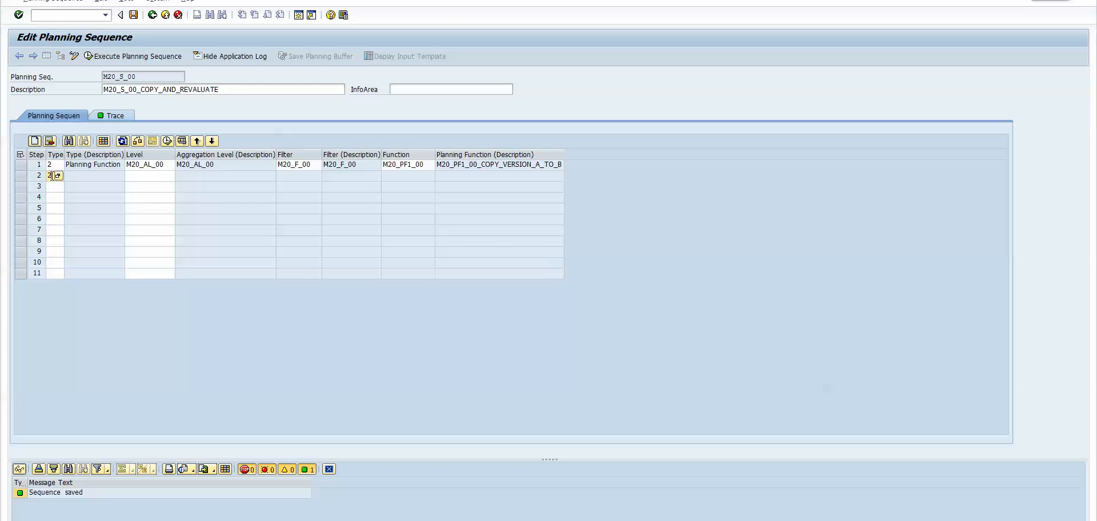
{"action": "key", "text": "Return"}
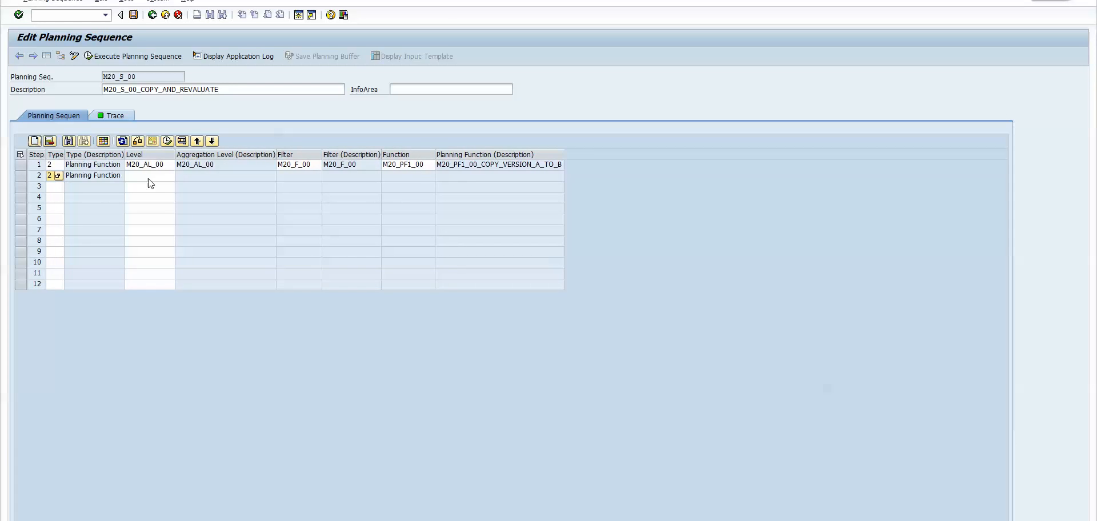
Step: Try to enter the aggregation level for step 2, and write the name m20_AL_00 in a new Notepad window
{"action": "left_click", "coordinate": [154, 180]}
{"action": "type", "text": "m20?a"}
{"action": "left_click", "coordinate": [144, 165]}
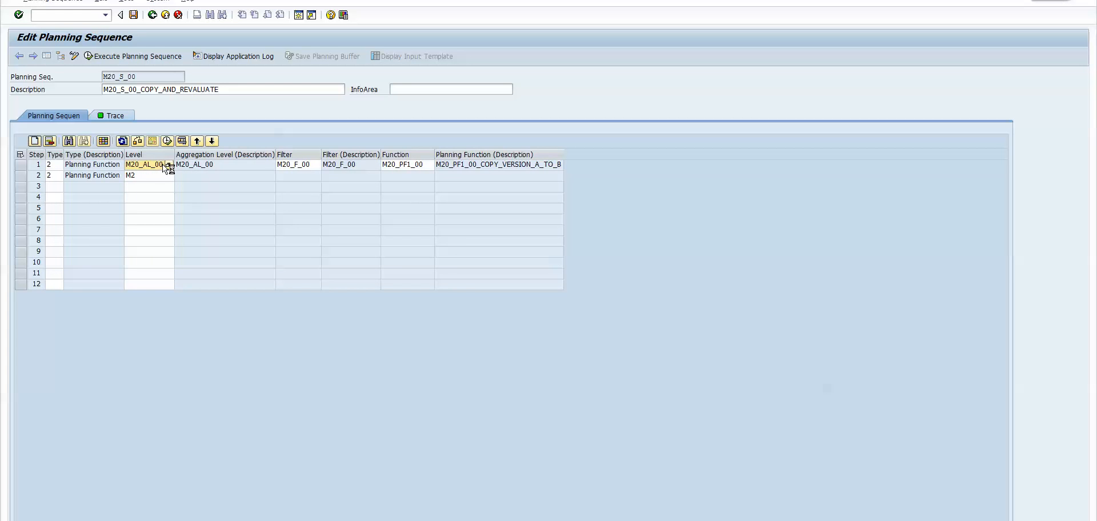
{"action": "key", "text": "super"}
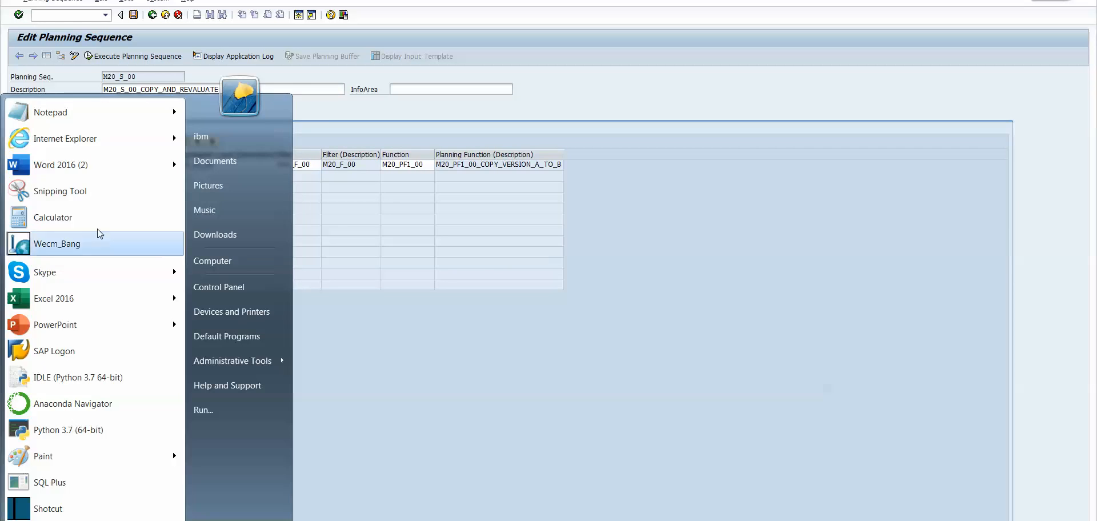
{"action": "left_click", "coordinate": [71, 119]}
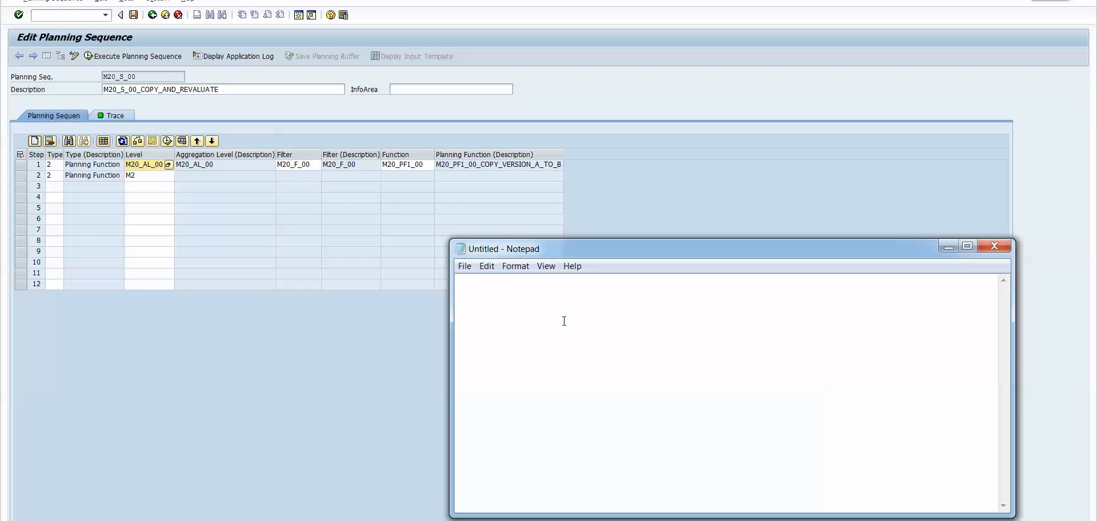
{"action": "type", "text": "m20_AL_00"}
{"action": "left_click_drag", "start_coordinate": [504, 285], "coordinate": [458, 284]}
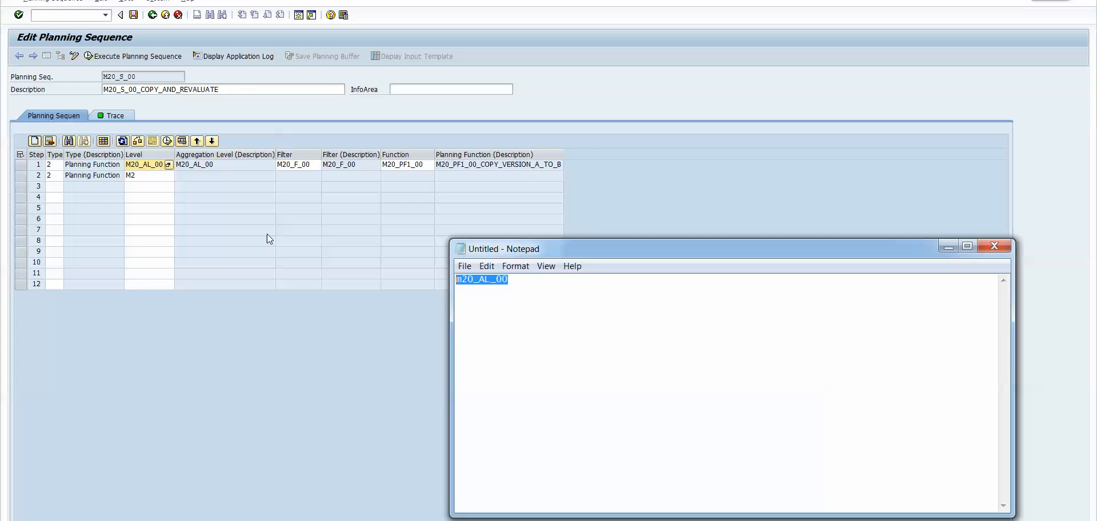
Step: Set step 2's aggregation level to M20_AL_00 and assign filter M20_F_01 to it
{"action": "left_click", "coordinate": [143, 178]}
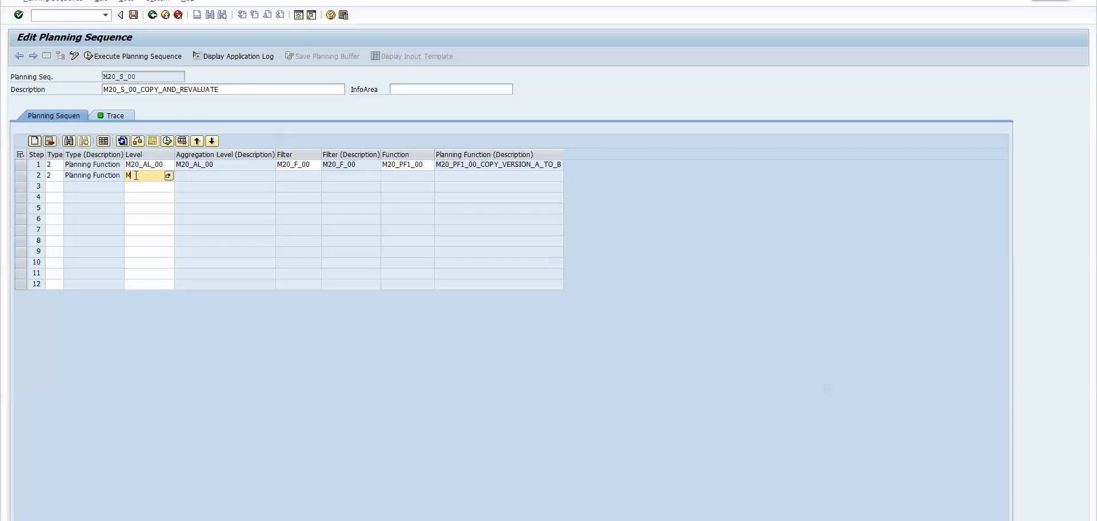
{"action": "type", "text": "M20_AL_00"}
{"action": "key", "text": "Return"}
{"action": "left_click", "coordinate": [303, 177]}
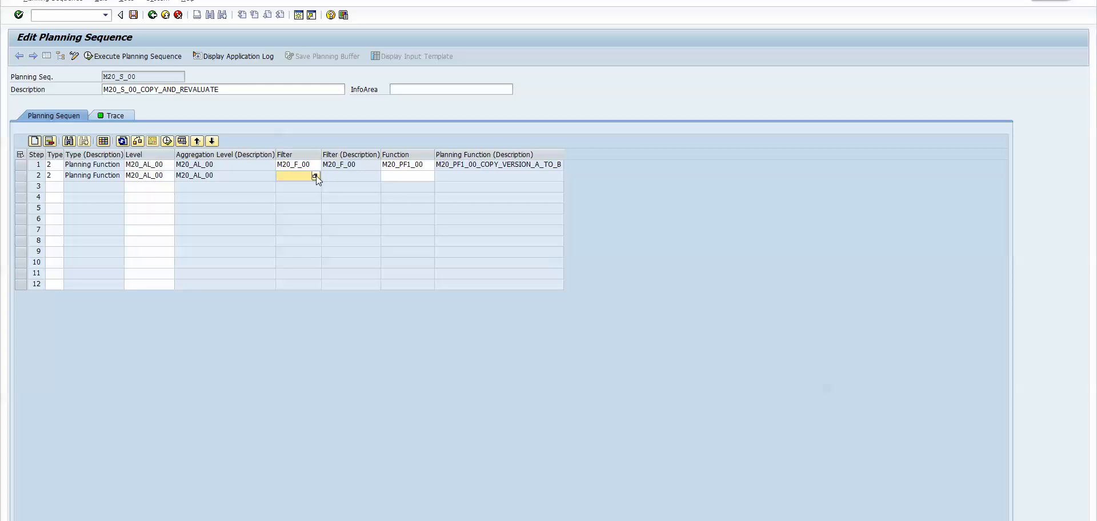
{"action": "key", "text": "F4"}
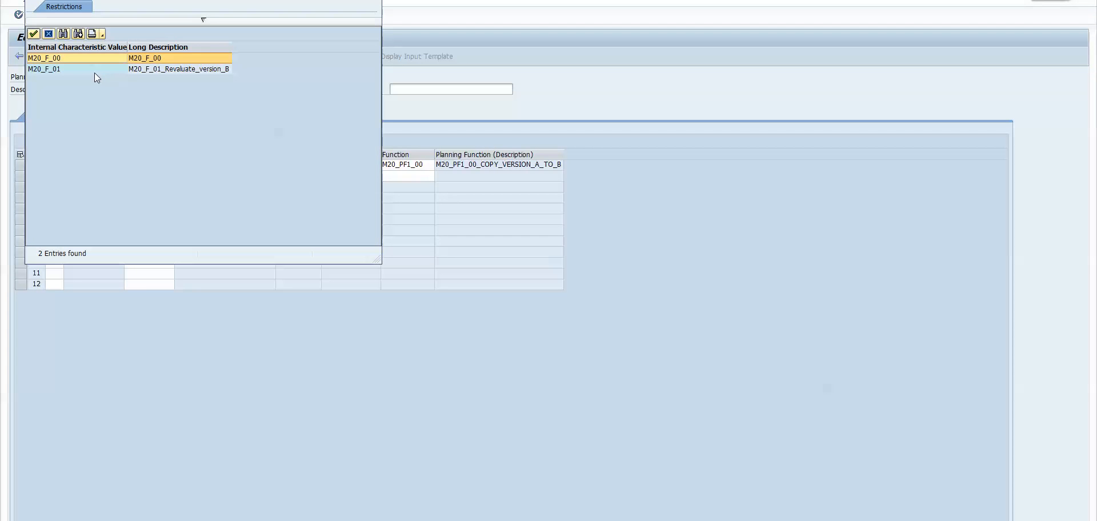
{"action": "double_click", "coordinate": [48, 70]}
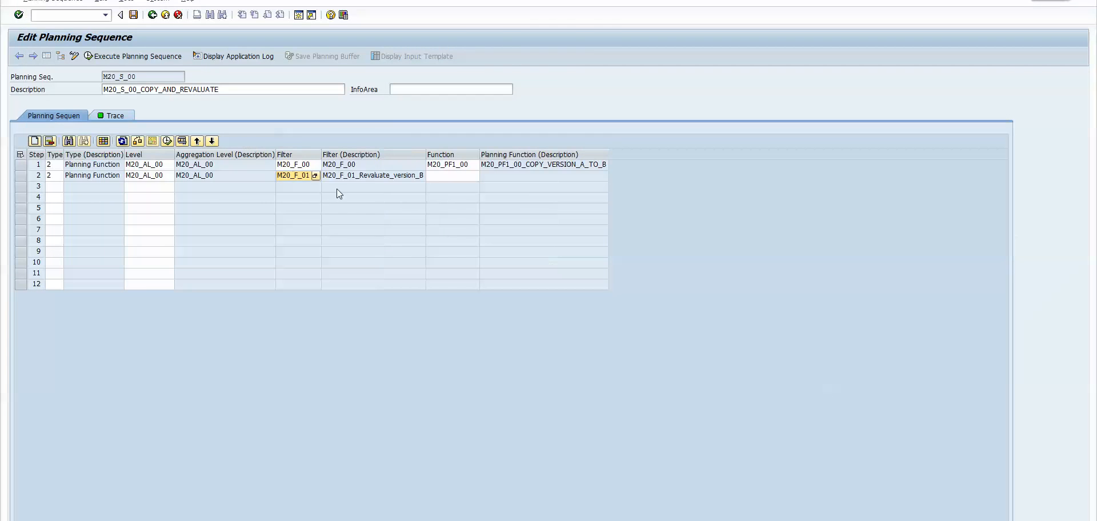
Step: Assign planning function M20_PF2_00 to step 2 and save the planning sequence
{"action": "left_click", "coordinate": [460, 176]}
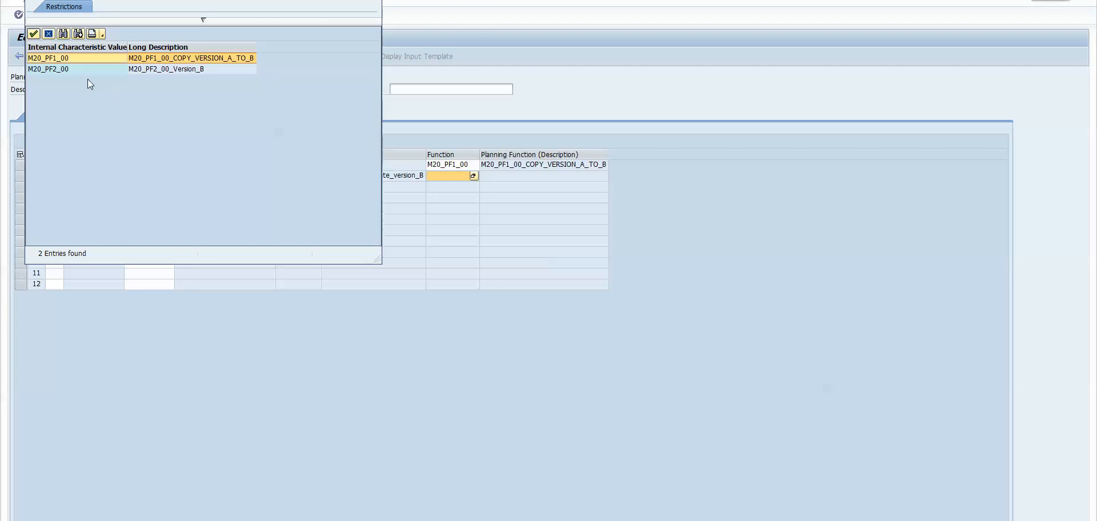
{"action": "double_click", "coordinate": [78, 71]}
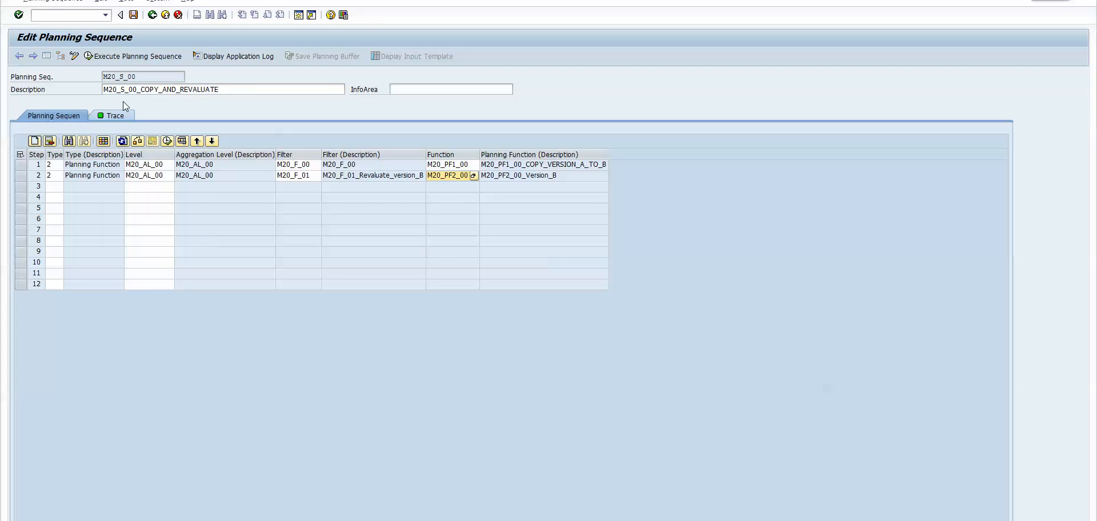
{"action": "left_click", "coordinate": [133, 14]}
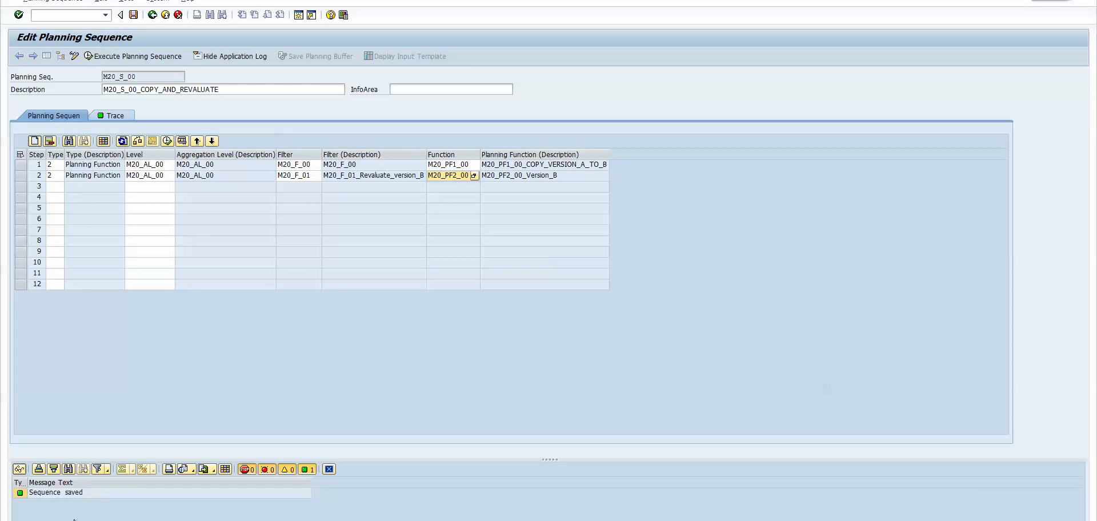
{"action": "left_click", "coordinate": [80, 498]}
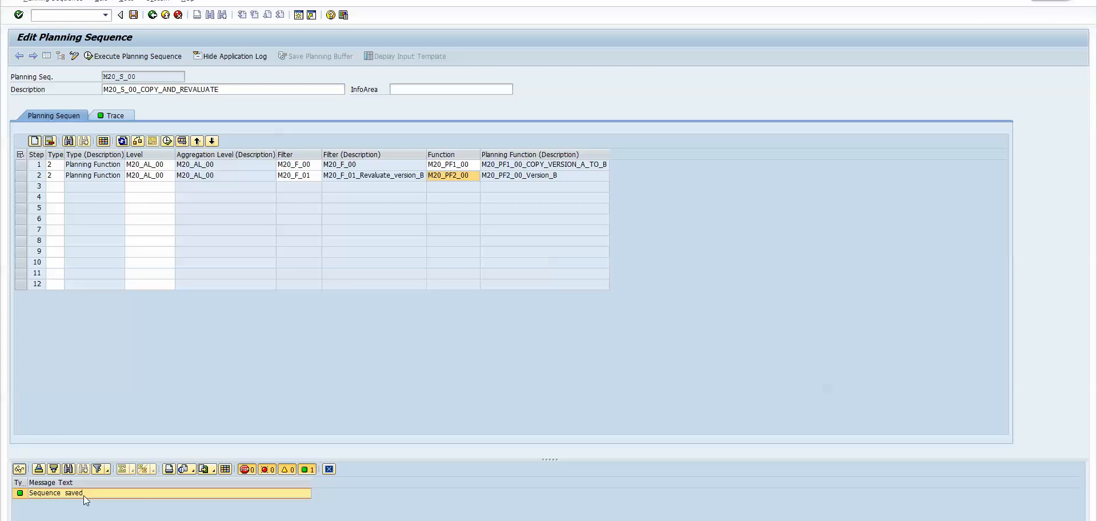
Step: Execute step 2 of the planning sequence with trace and display the contents of trace block 1 for company code 1000
{"action": "left_click", "coordinate": [22, 178]}
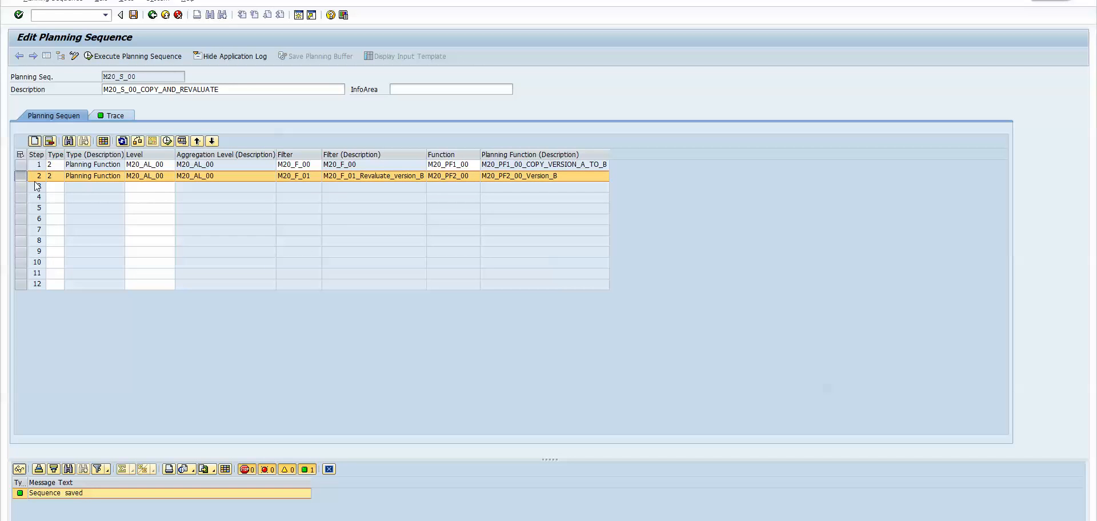
{"action": "left_click", "coordinate": [183, 141]}
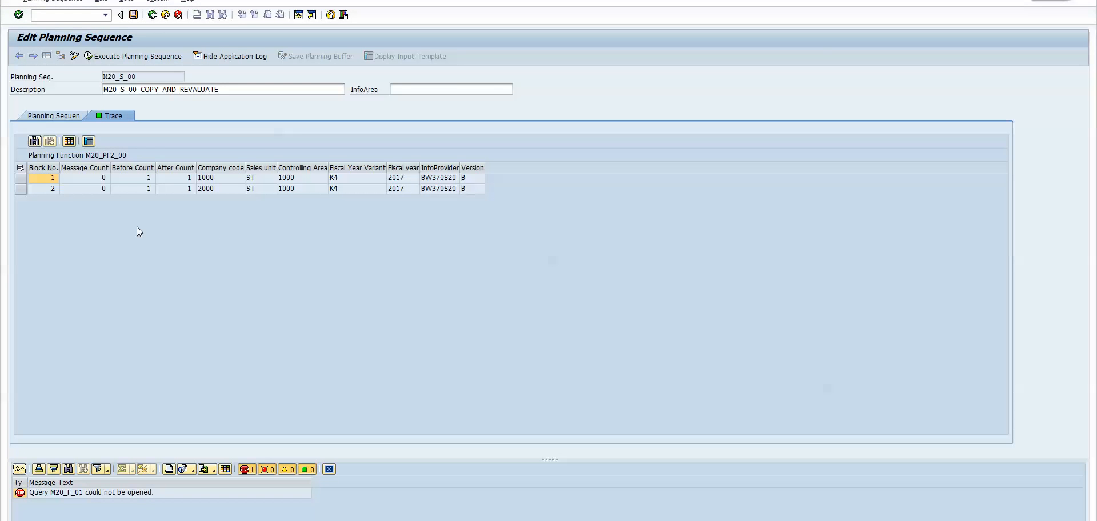
{"action": "left_click", "coordinate": [218, 180]}
{"action": "left_click", "coordinate": [217, 187]}
{"action": "left_click", "coordinate": [21, 179]}
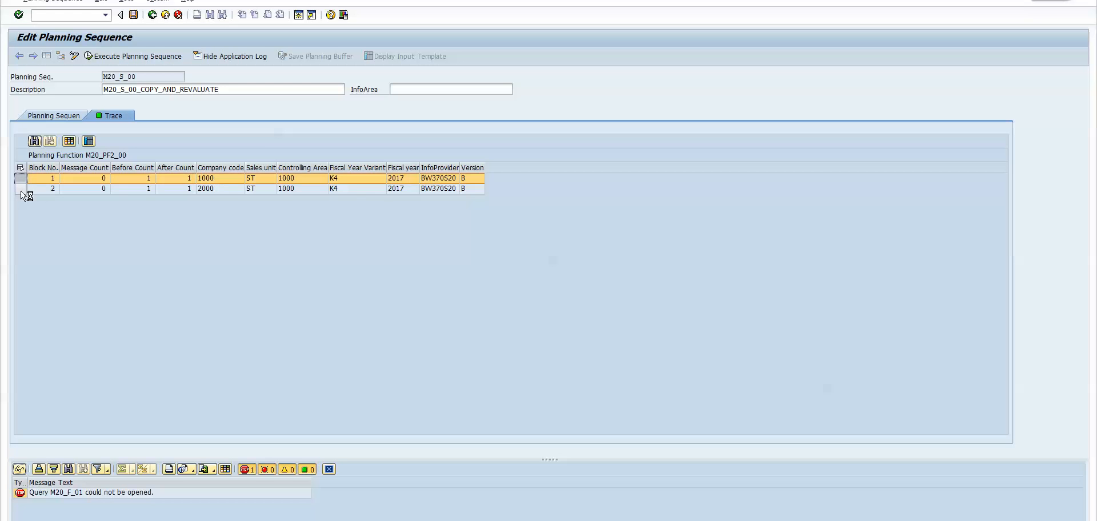
{"action": "left_click", "coordinate": [23, 188]}
{"action": "left_click", "coordinate": [22, 179]}
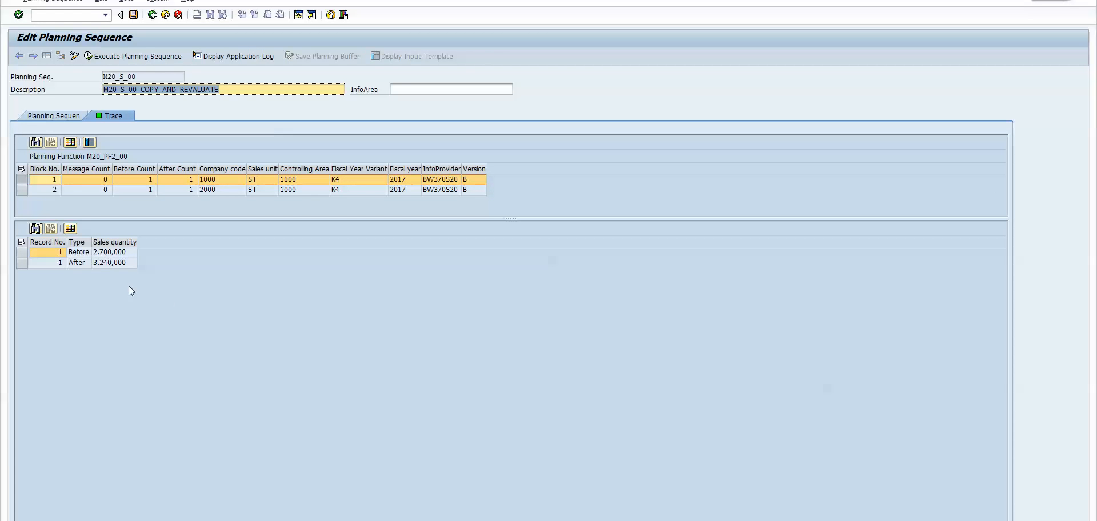
Step: Compare the before and after sales quantities of trace blocks 1 and 2 for company codes 1000 and 2000
{"action": "left_click", "coordinate": [21, 254]}
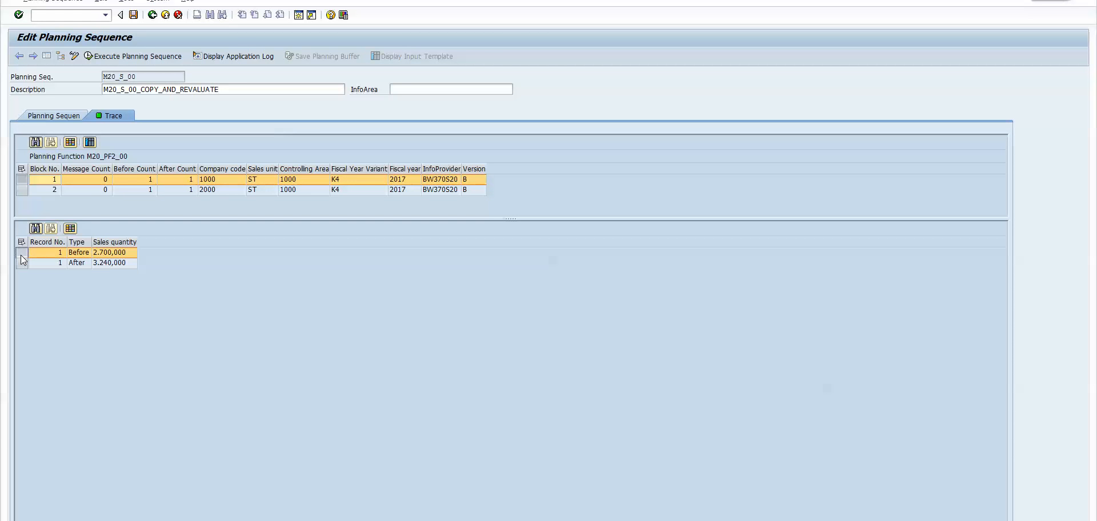
{"action": "left_click", "coordinate": [105, 263]}
{"action": "left_click", "coordinate": [99, 252]}
{"action": "left_click", "coordinate": [22, 190]}
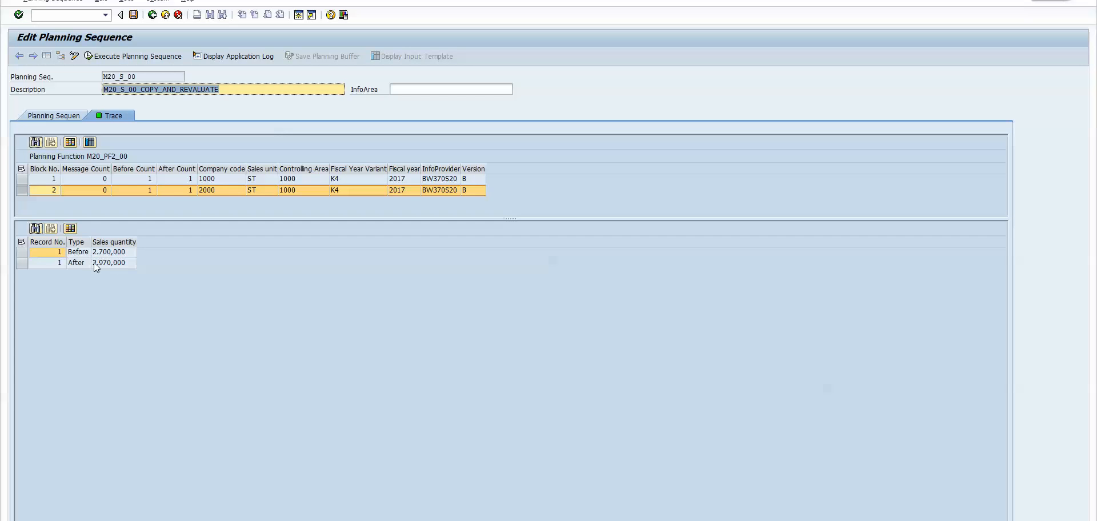
{"action": "left_click", "coordinate": [22, 263]}
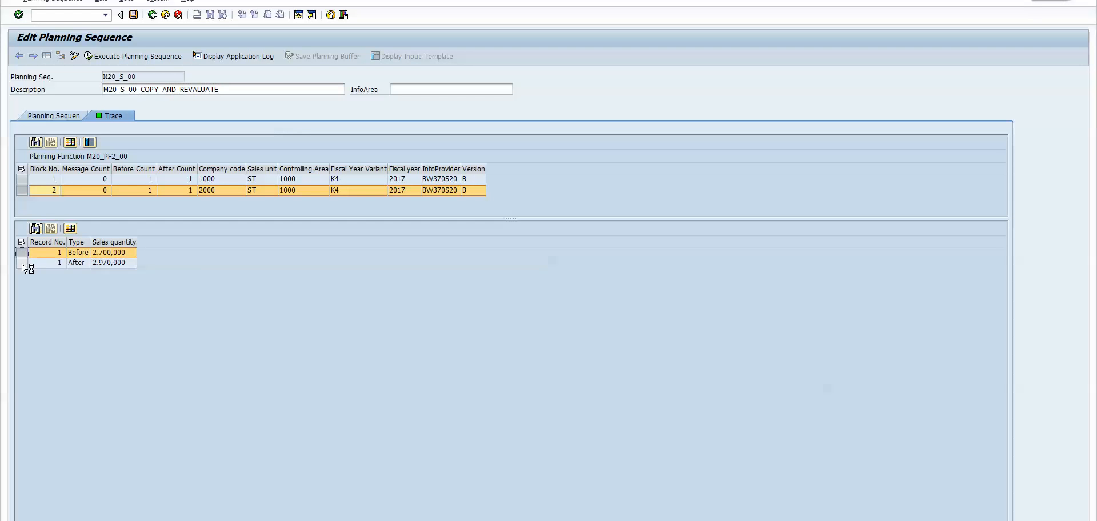
{"action": "left_click", "coordinate": [23, 178]}
{"action": "left_click", "coordinate": [90, 143]}
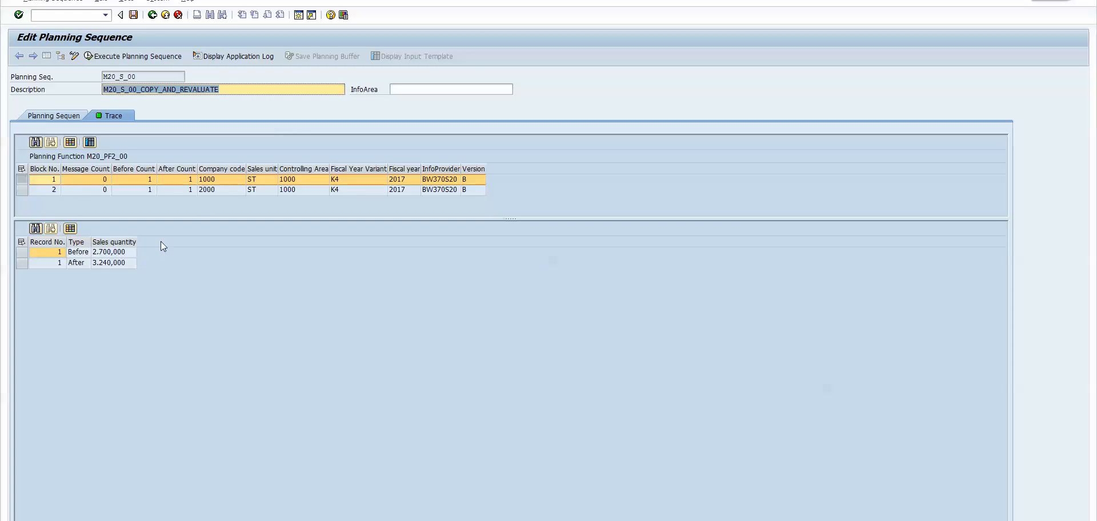
{"action": "left_click", "coordinate": [22, 191]}
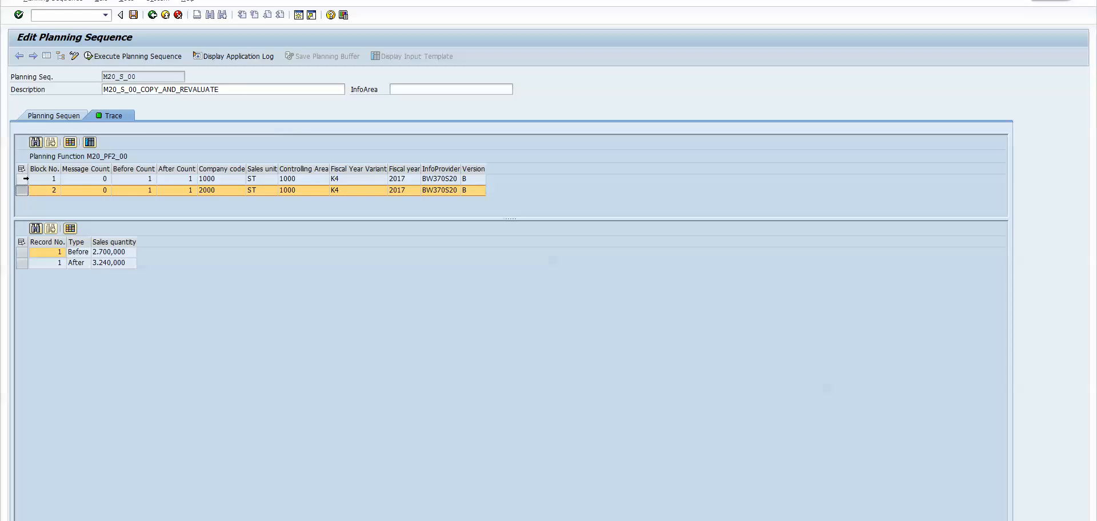
{"action": "left_click", "coordinate": [23, 179]}
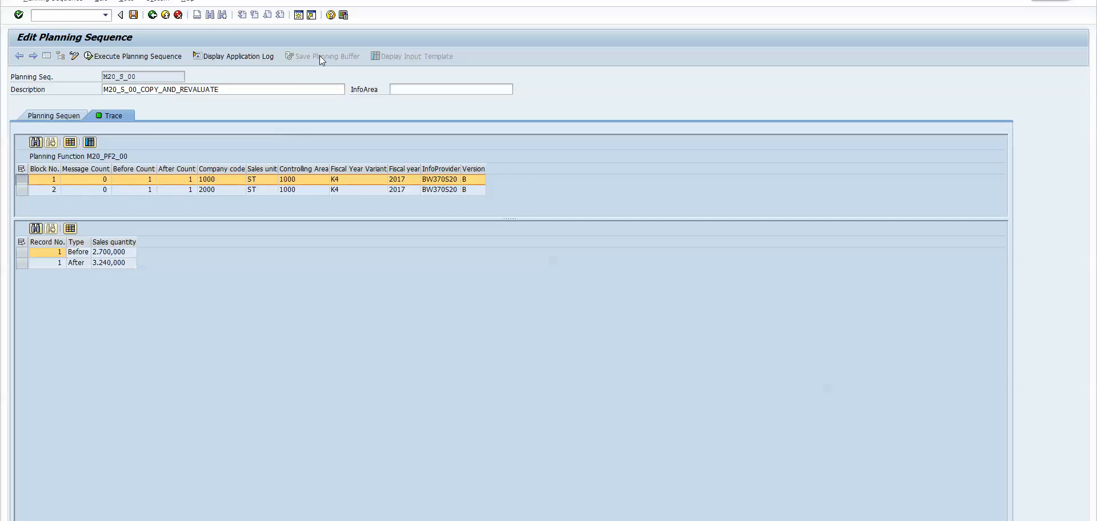
Step: Return to the planning sequence steps, run step 2 with trace again, and select block 1 of the trace
{"action": "left_click", "coordinate": [71, 117]}
{"action": "left_click", "coordinate": [25, 178]}
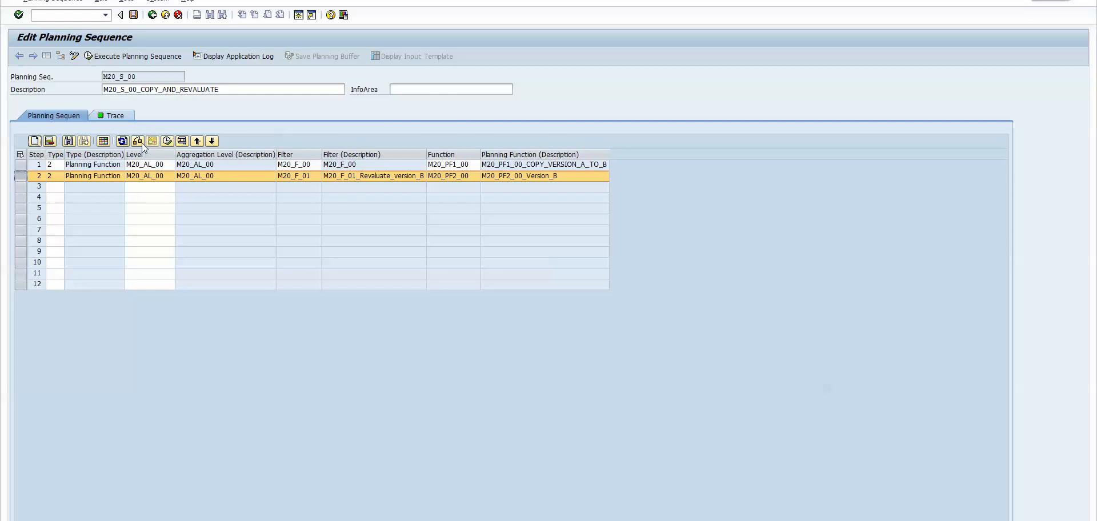
{"action": "left_click", "coordinate": [183, 141]}
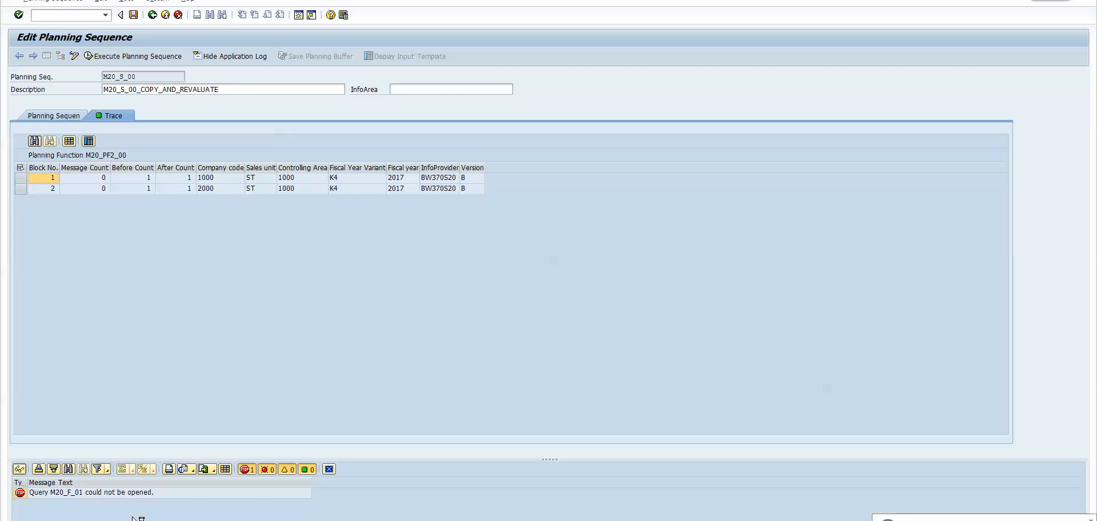
{"action": "left_click", "coordinate": [21, 179]}
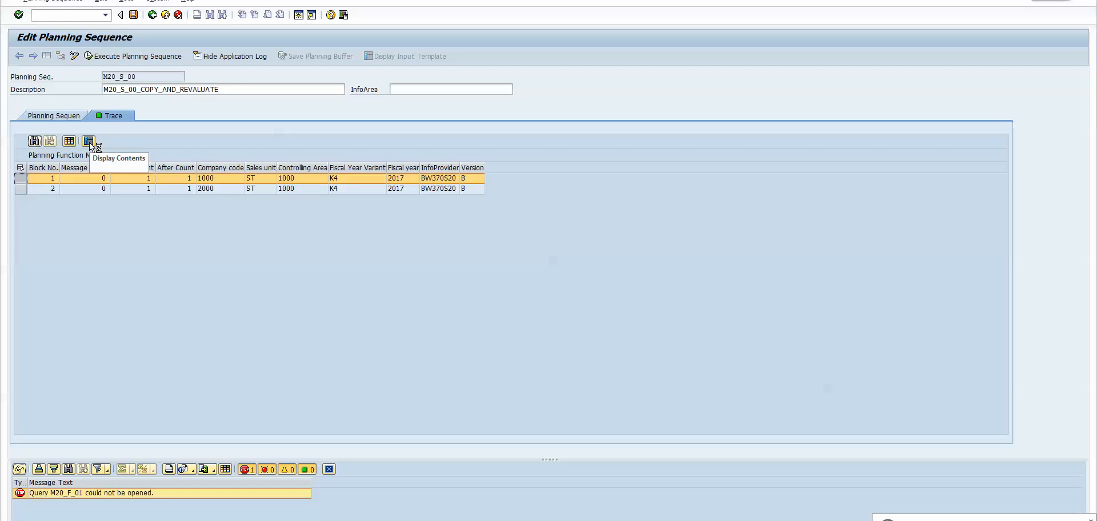
Step: Go back to the planning sequence steps and try to execute step 2 without trace
{"action": "double_click", "coordinate": [36, 175]}
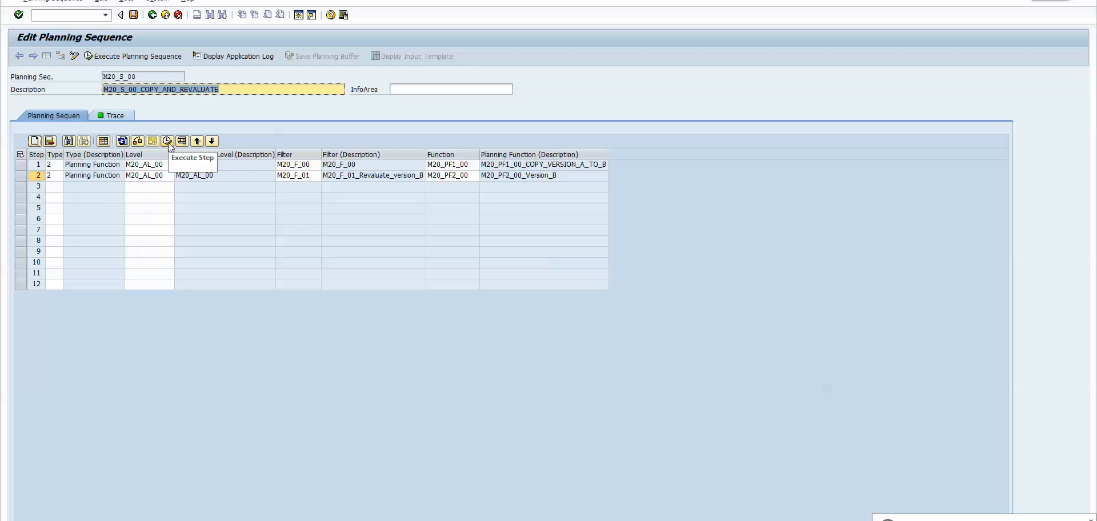
{"action": "left_click", "coordinate": [21, 175]}
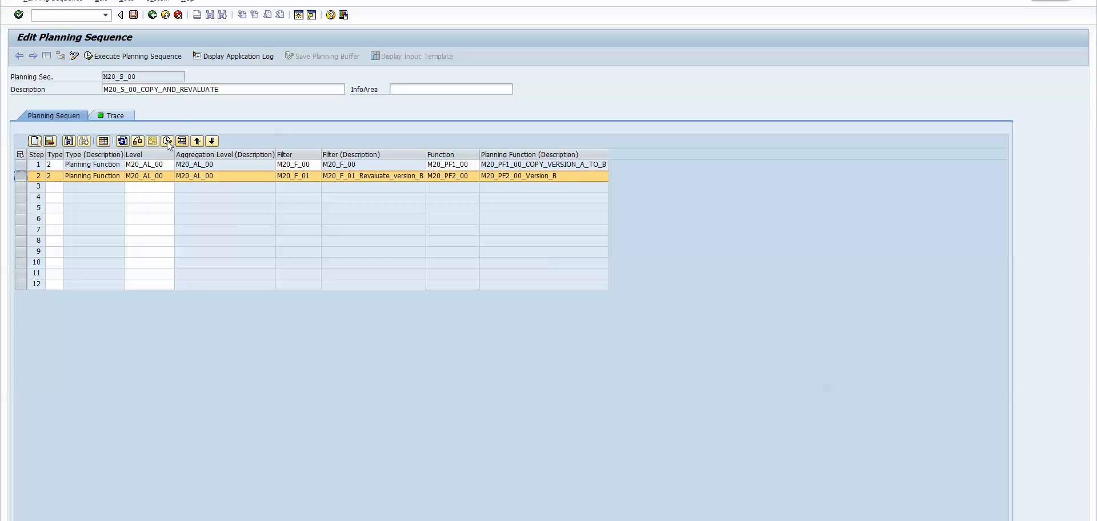
{"action": "left_click", "coordinate": [167, 141]}
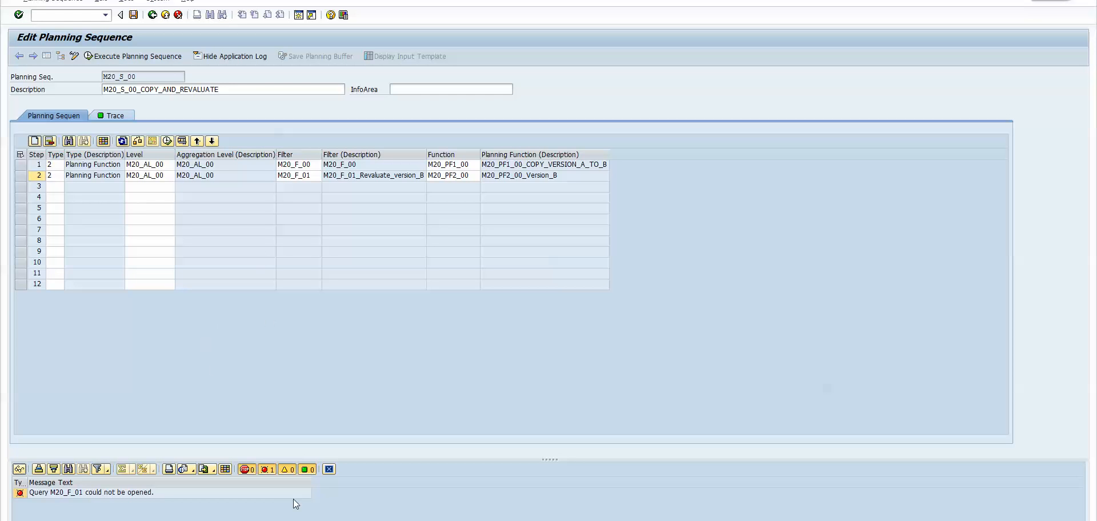
Step: Reload the BW370S20 list output to check the version B records, and return to step 2 of the planning sequence
{"action": "mouse_move", "coordinate": [323, 517]}
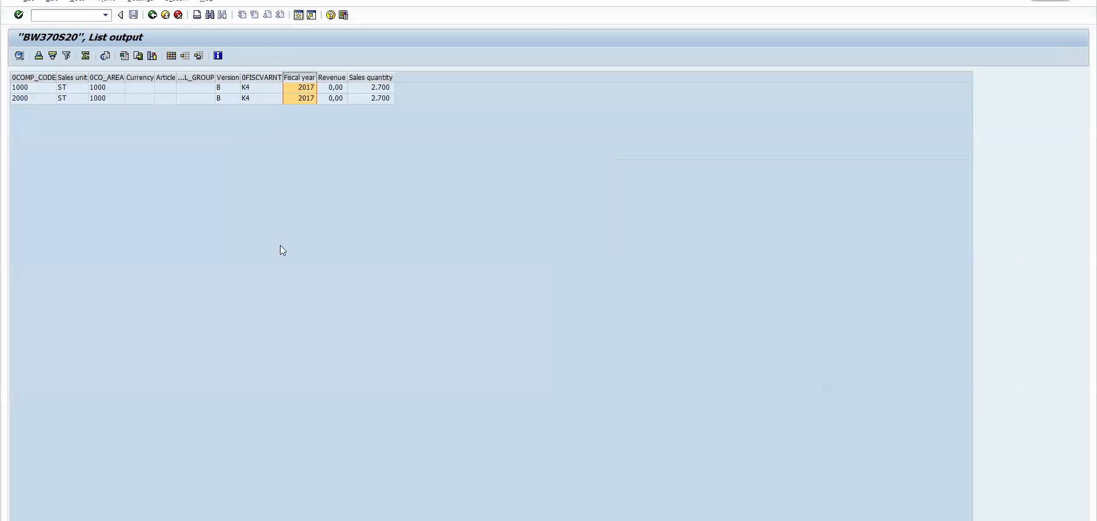
{"action": "left_click", "coordinate": [152, 15]}
{"action": "left_click", "coordinate": [21, 56]}
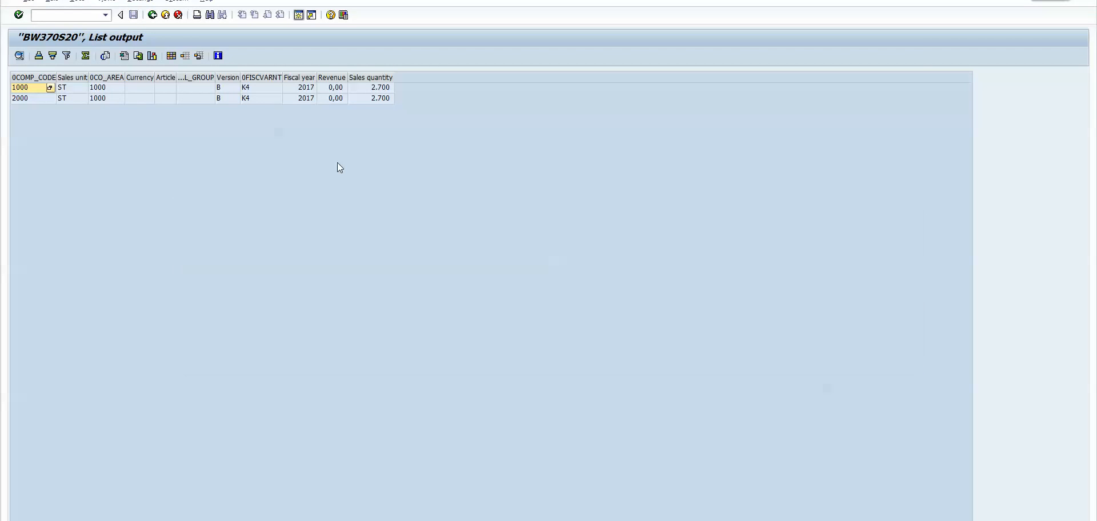
{"action": "key", "text": "F3"}
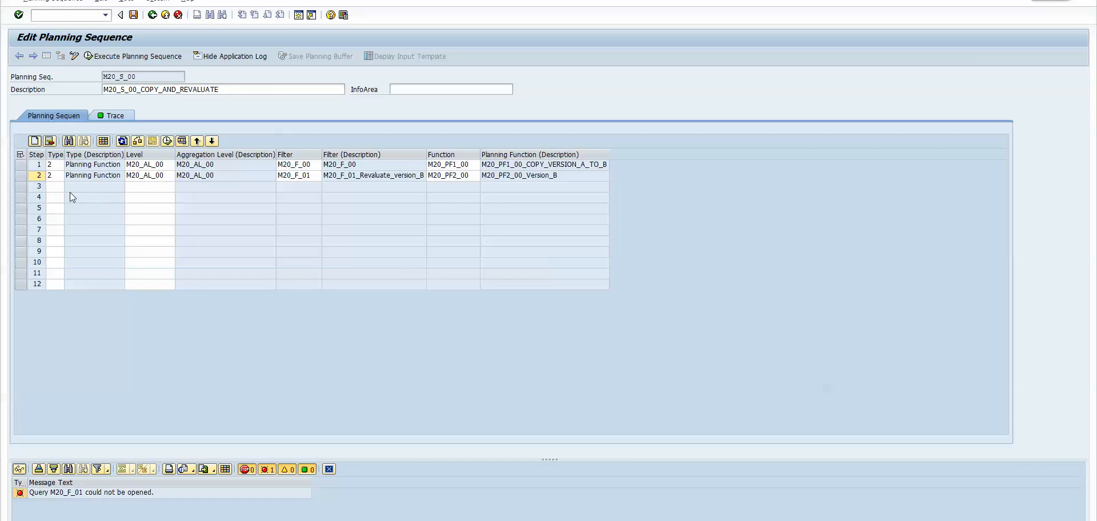
{"action": "left_click", "coordinate": [20, 175]}
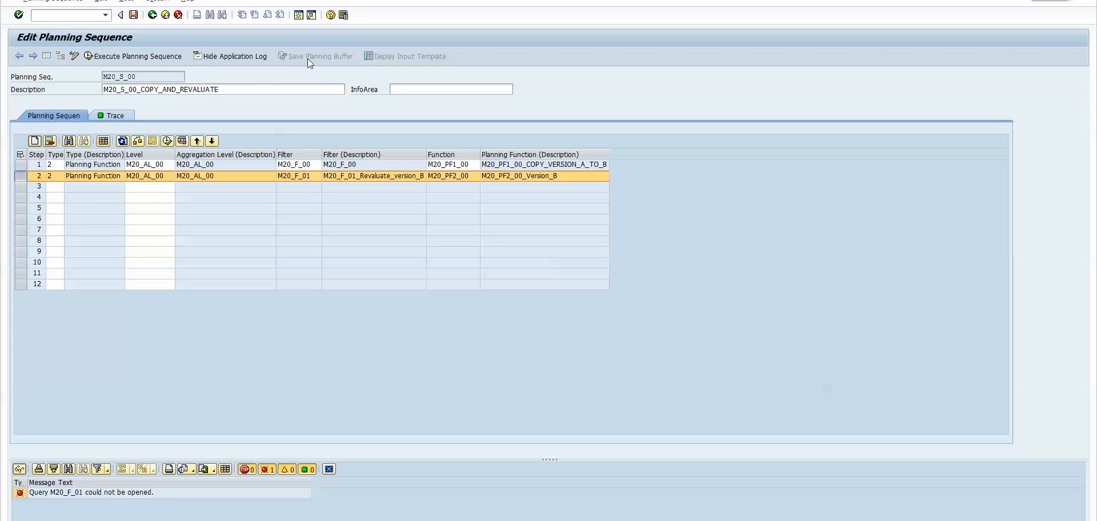